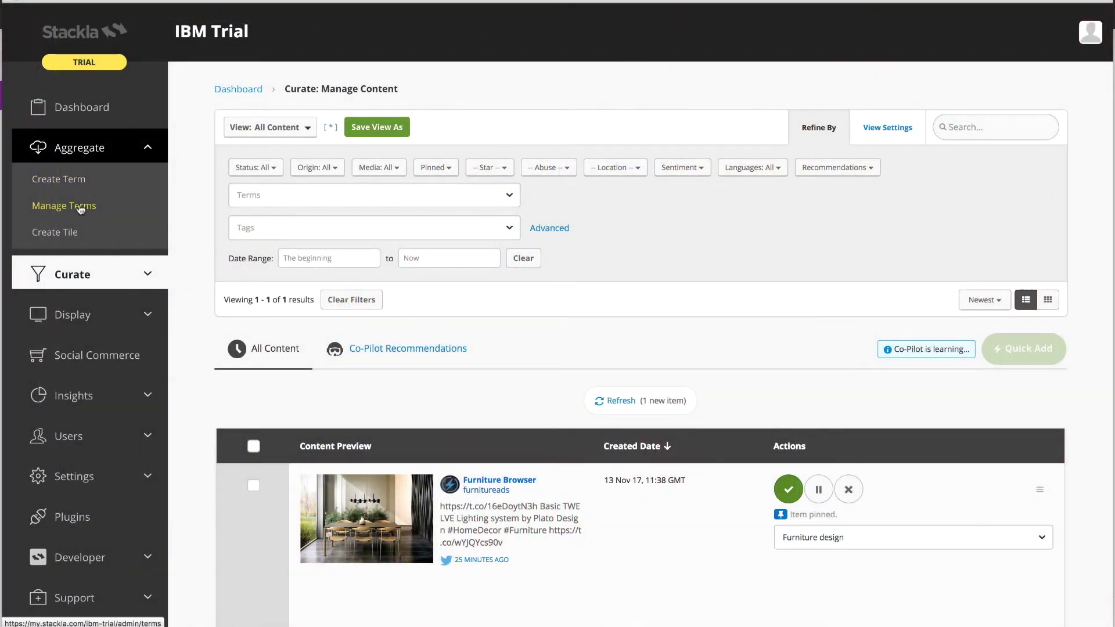
# Show the Aggregate Manage Terms list of seven tracked terms, then expand the Curate section.
pyautogui.click(80, 209)
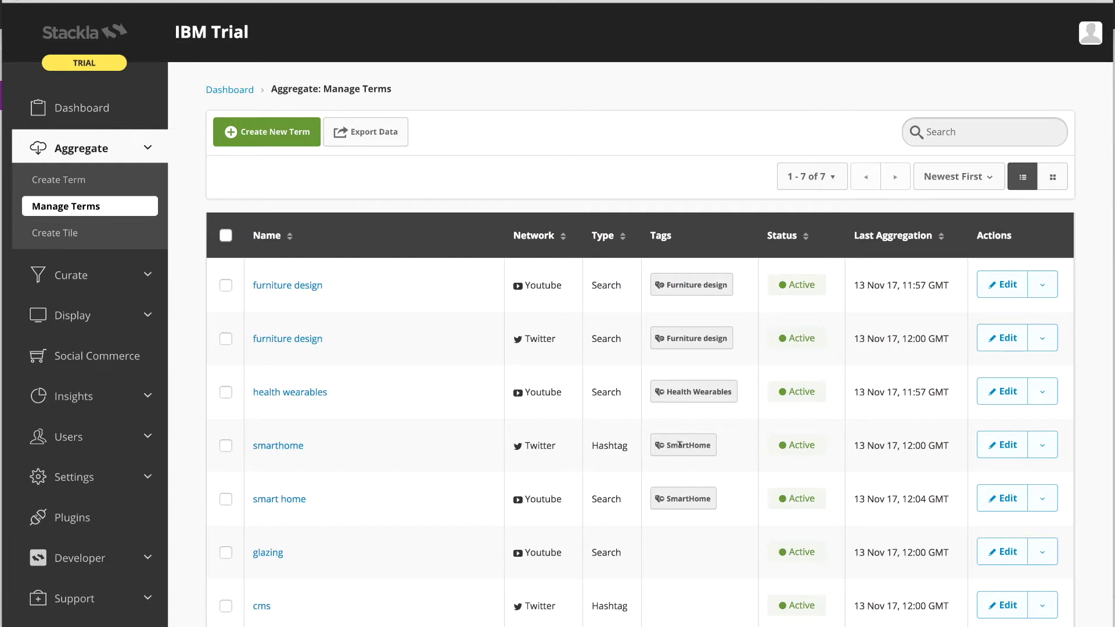
pyautogui.click(97, 277)
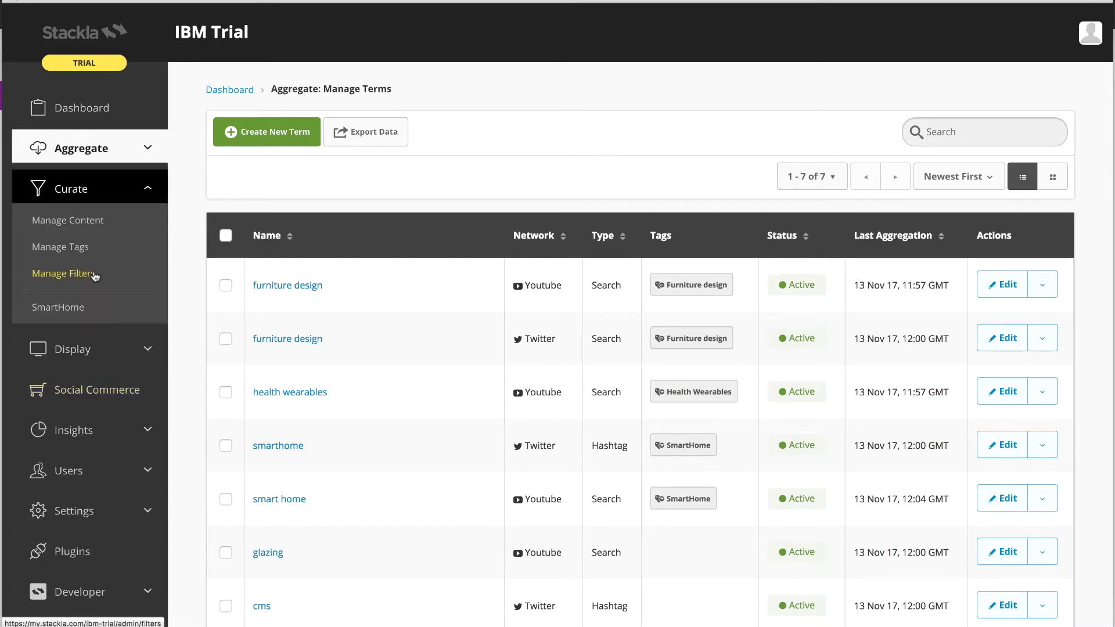
# Open Curate > Manage Content and browse the 10,114 collected posts.
pyautogui.click(99, 227)
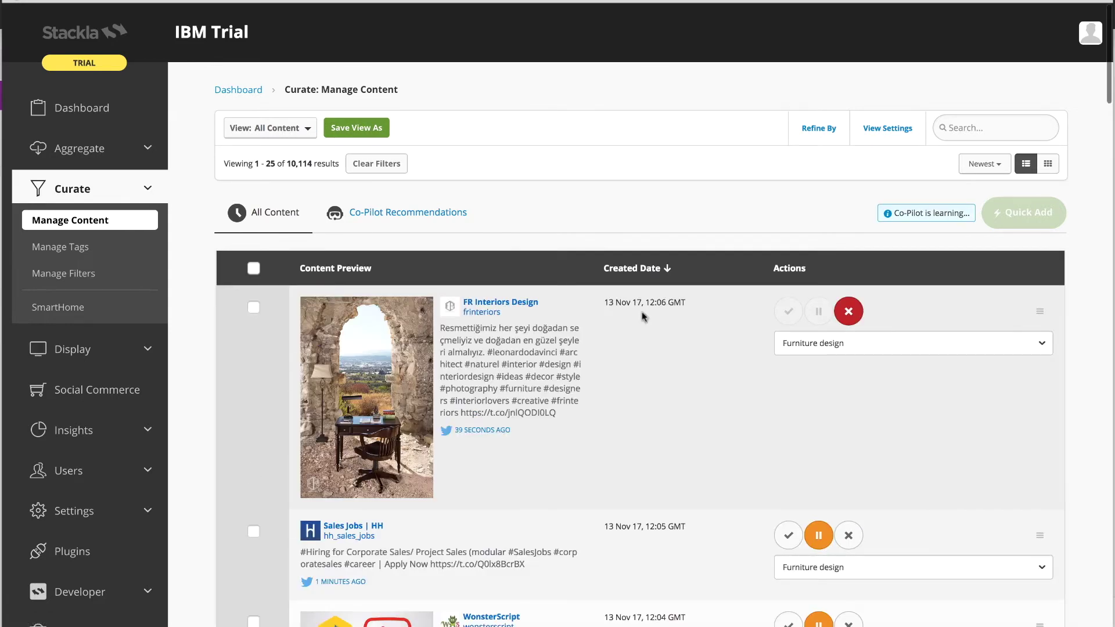
pyautogui.scroll(-2, 273, 389)
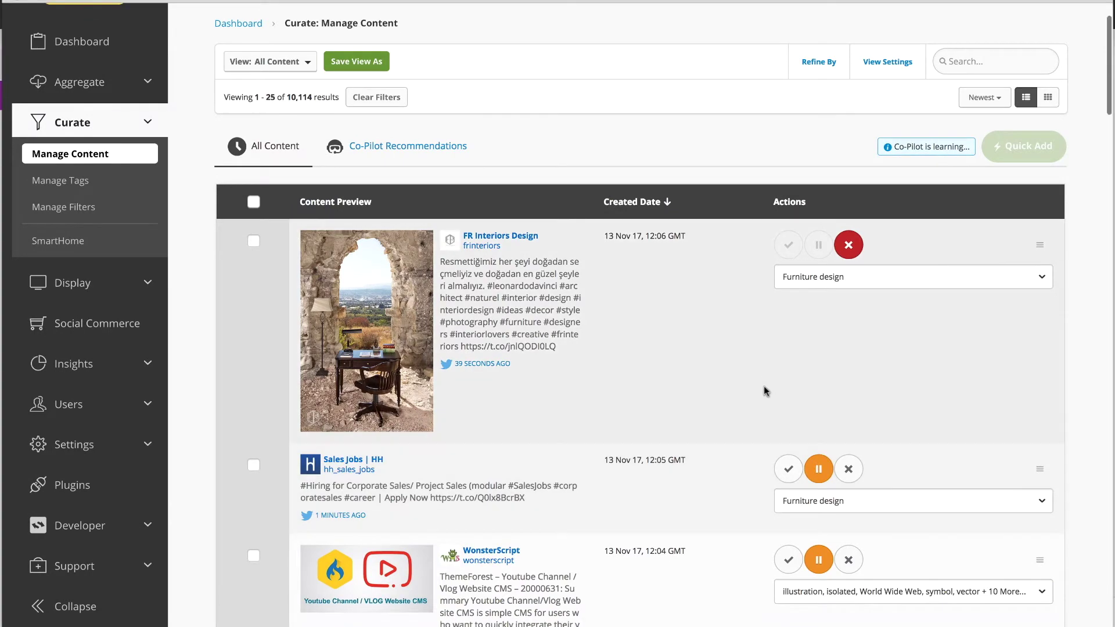
pyautogui.scroll(-7, 765, 390)
pyautogui.scroll(8, 766, 390)
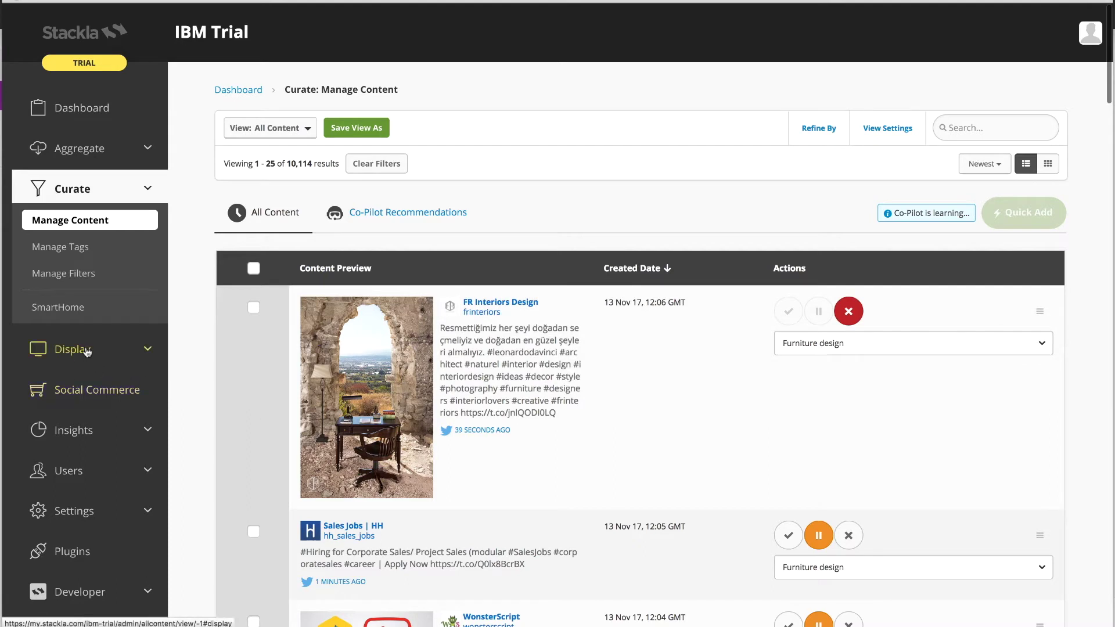
# Open the Display Widgets list showing FD Slider, Nightfall Widget and RobsWaterfall.
pyautogui.click(87, 351)
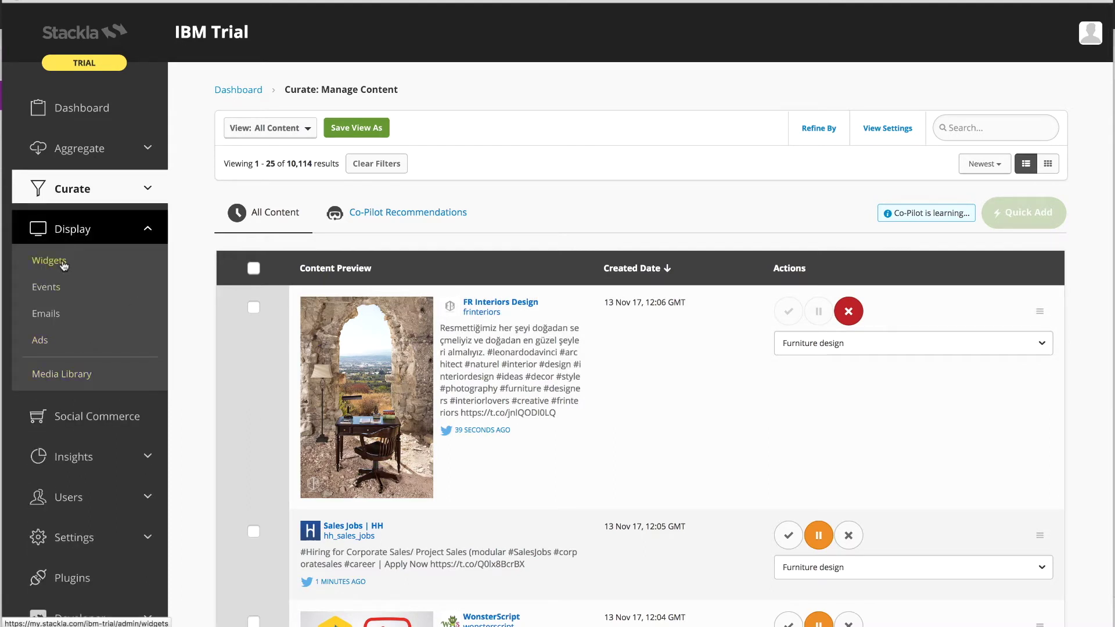
pyautogui.click(64, 265)
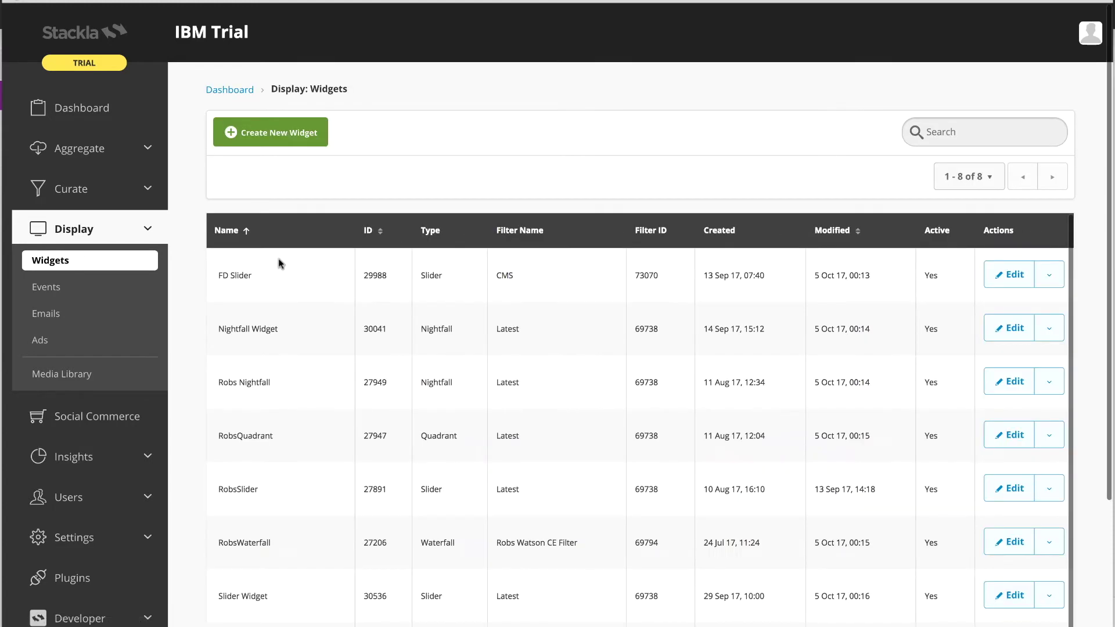
pyautogui.moveTo(241, 486)
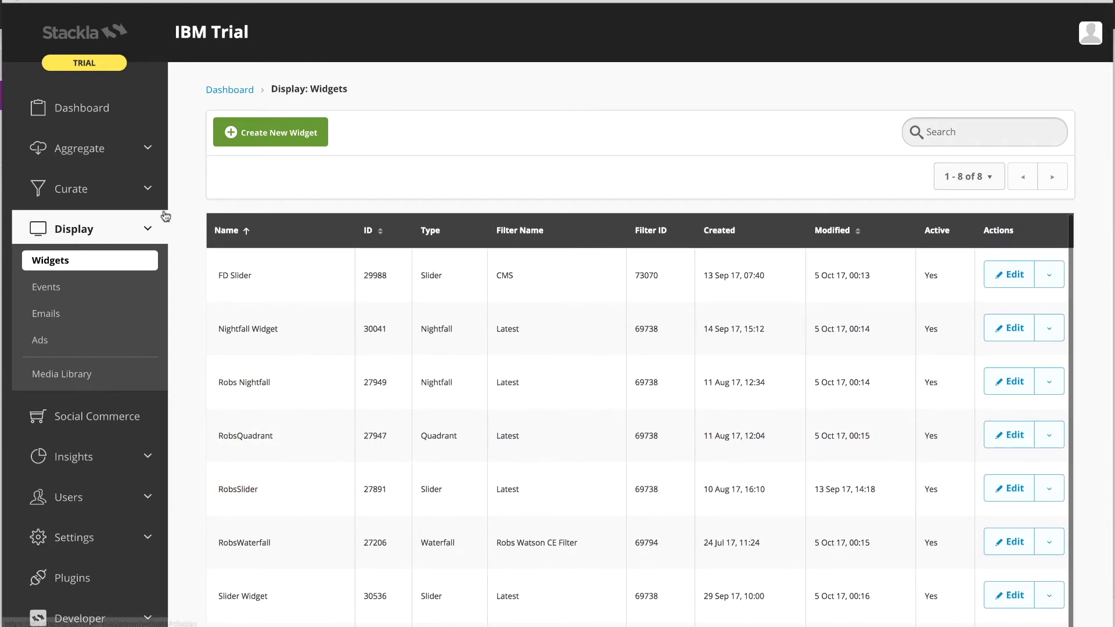
# Open Curate > Manage Filters to review the 7 saved filters, including Smart Home Filter.
pyautogui.click(85, 190)
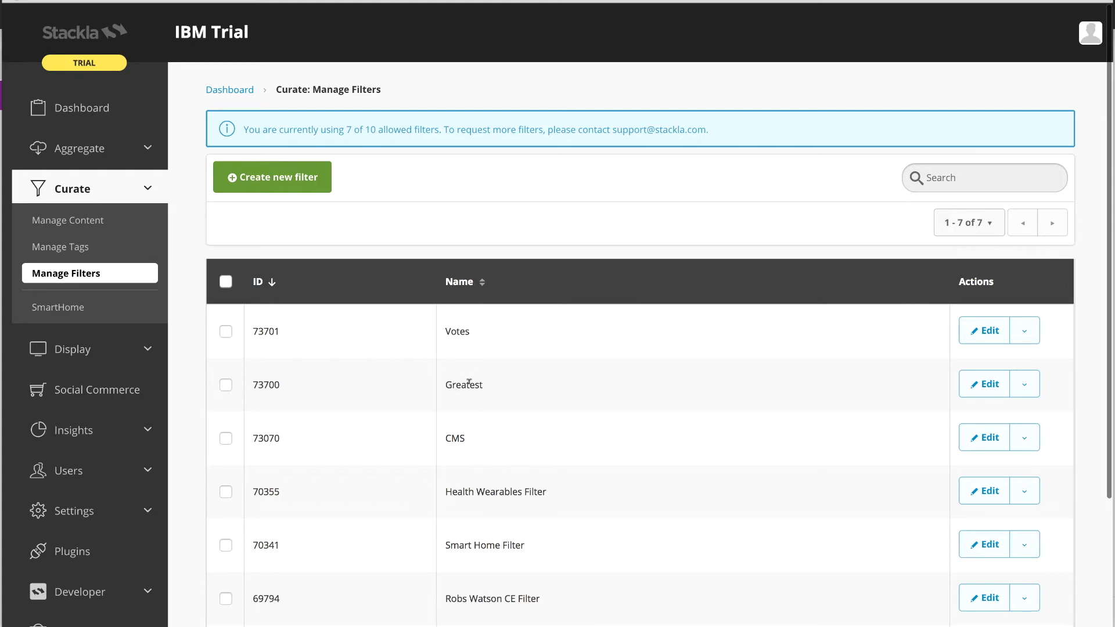
pyautogui.scroll(-3, 469, 382)
pyautogui.scroll(3, 466, 488)
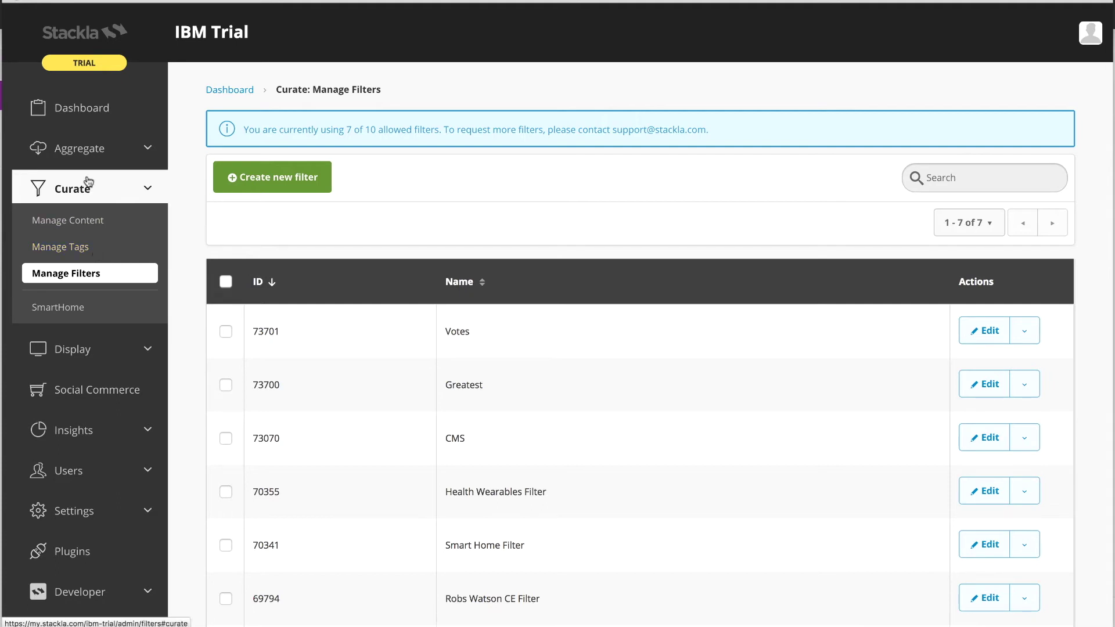
# Refine the Manage Content feed to Pinned, leaving only the Furniture Browser dining-room post.
pyautogui.click(93, 152)
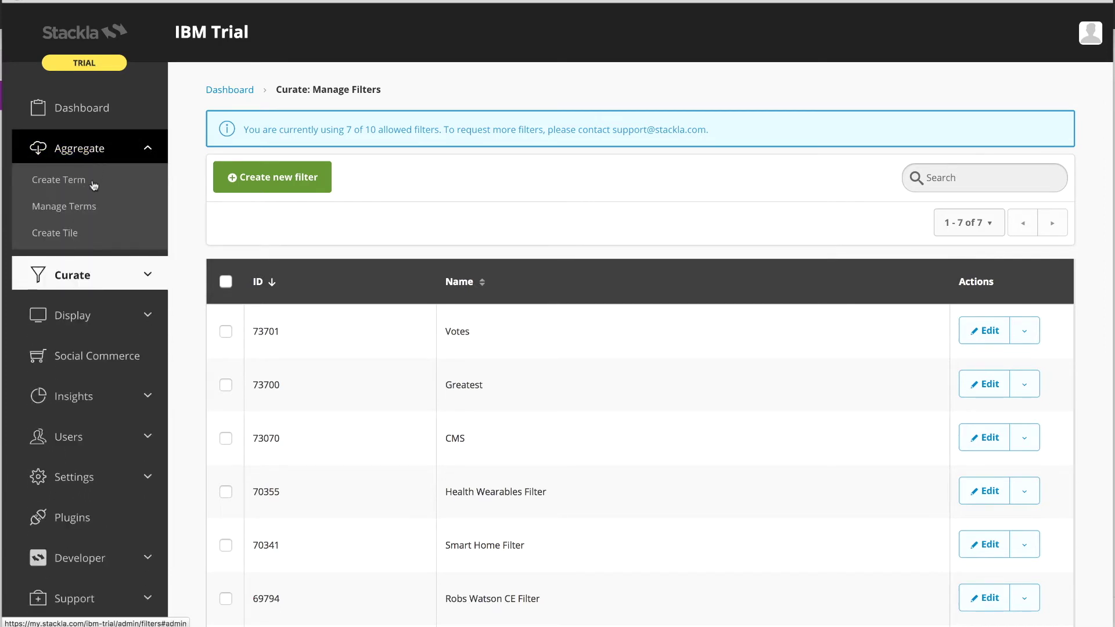
pyautogui.click(76, 277)
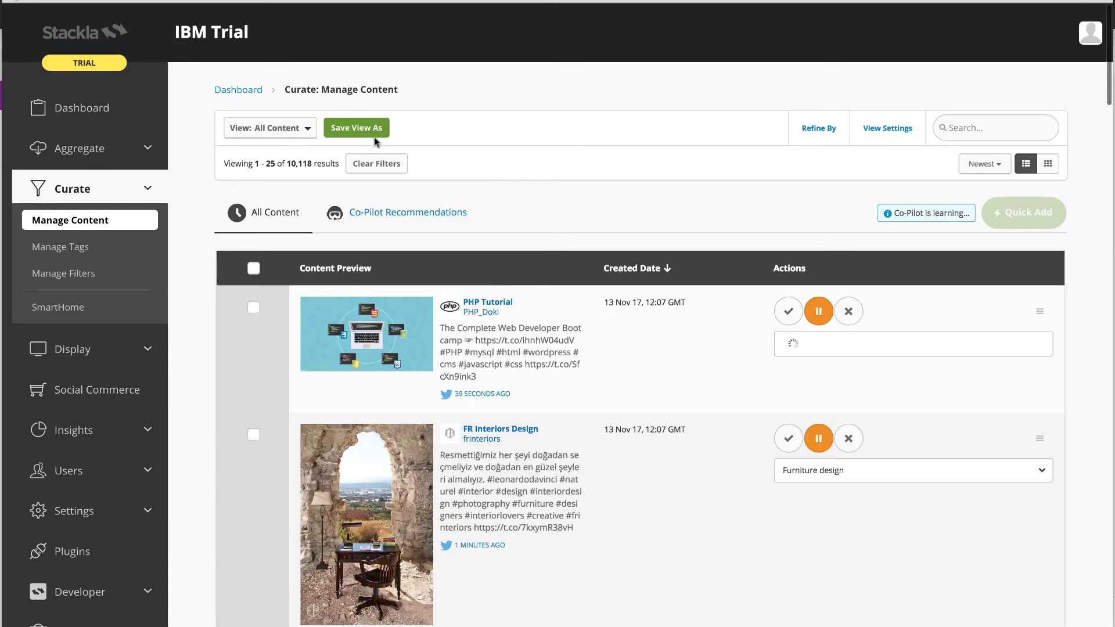
pyautogui.click(827, 137)
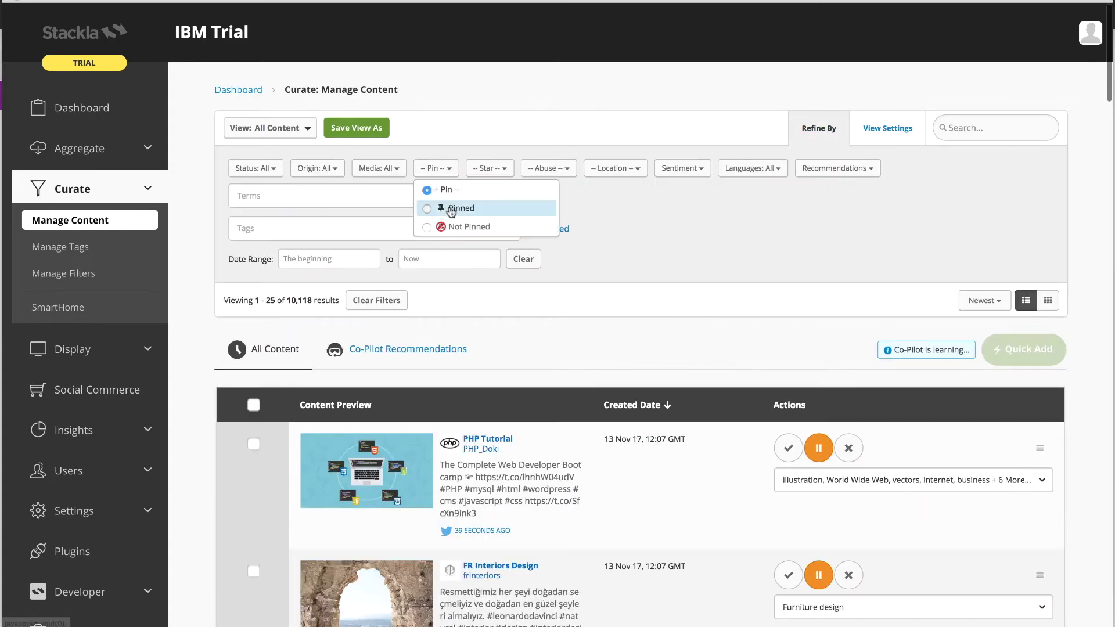
pyautogui.click(449, 207)
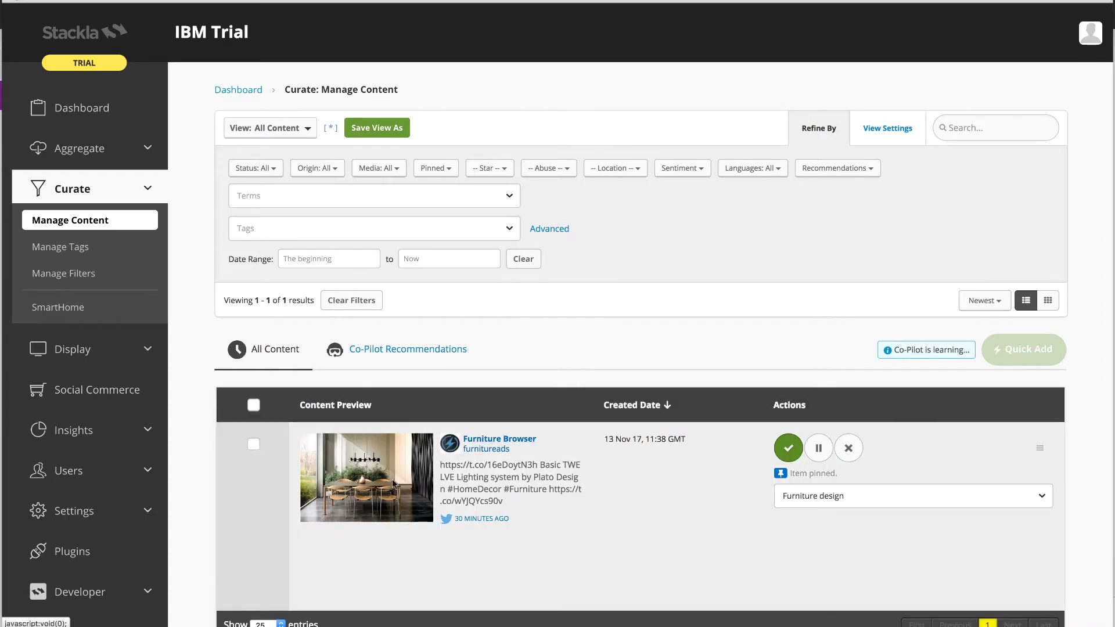
# Add a SmartHome ShopSpot to the dining-room post, test Buy Now, and move it onto the table.
pyautogui.click(392, 479)
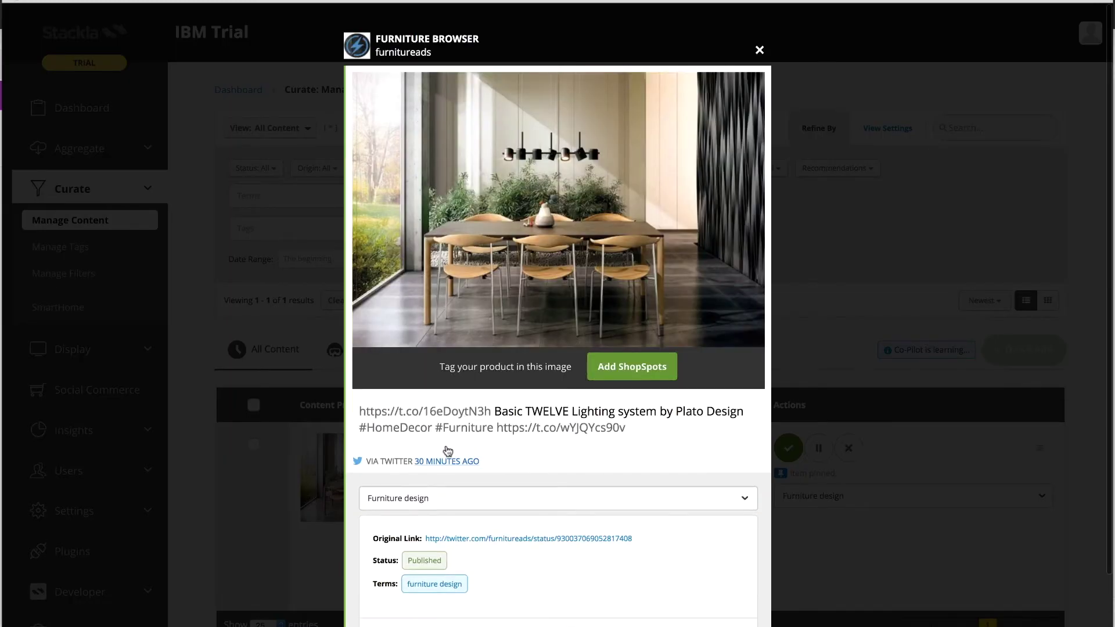
pyautogui.click(633, 367)
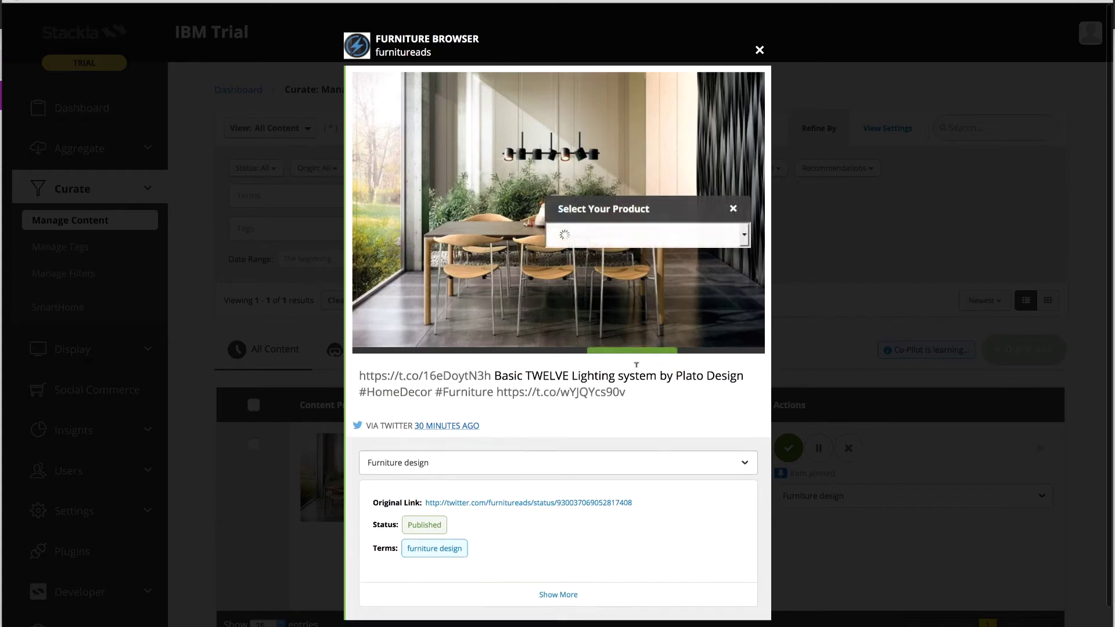
pyautogui.write('sma')
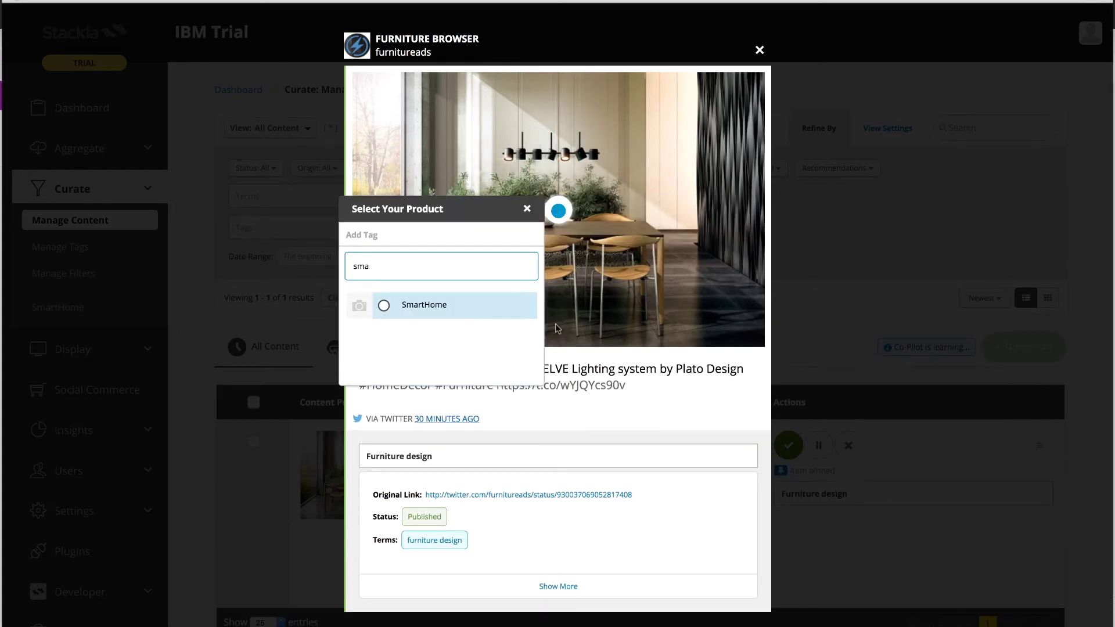
pyautogui.click(447, 309)
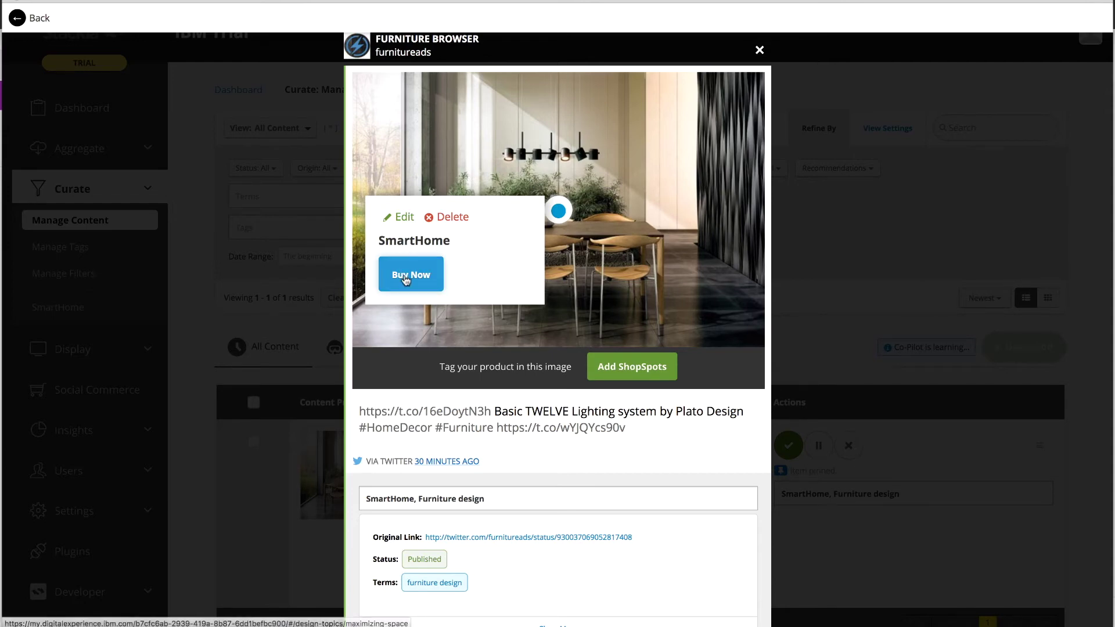
pyautogui.click(405, 278)
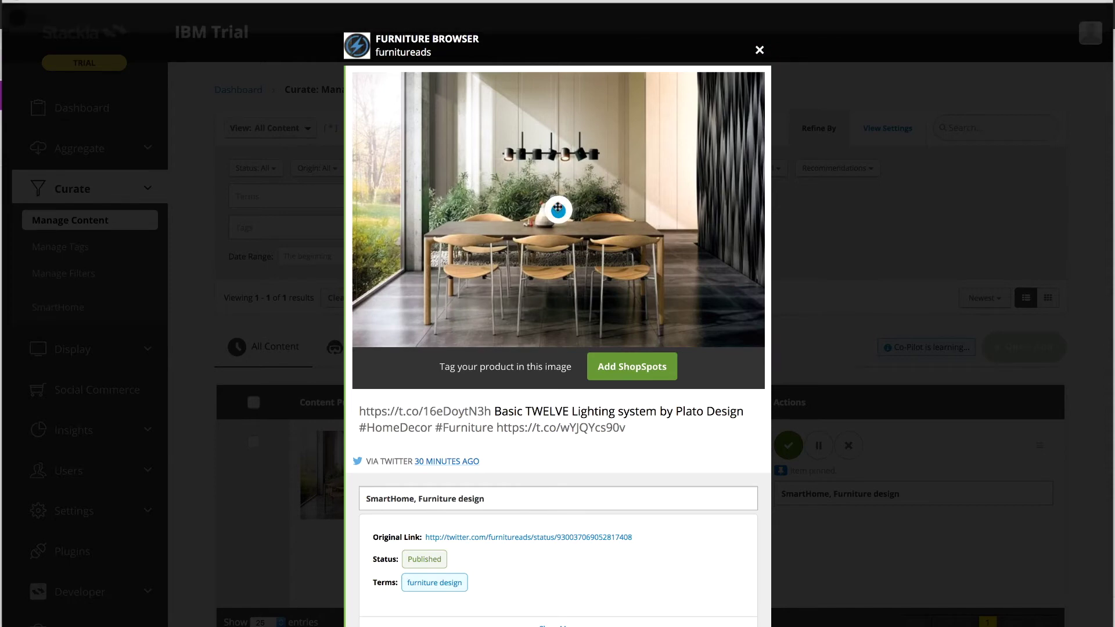
pyautogui.moveTo(557, 206); pyautogui.dragTo(487, 226)
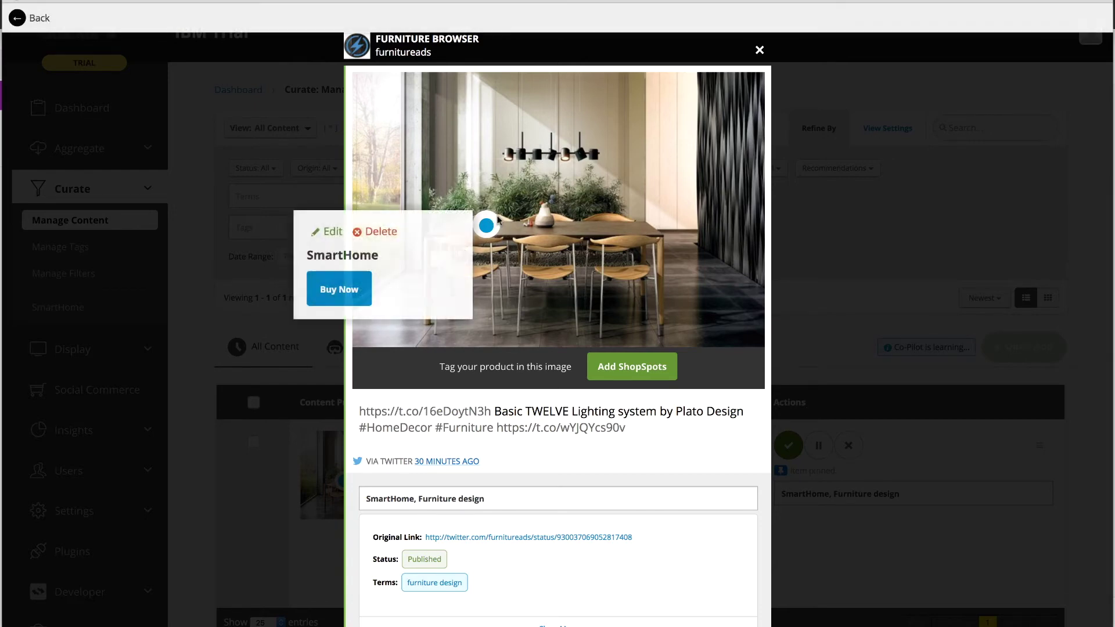
# Switch to the CityCool site and choose Edit content for the Home page.
pyautogui.click(759, 51)
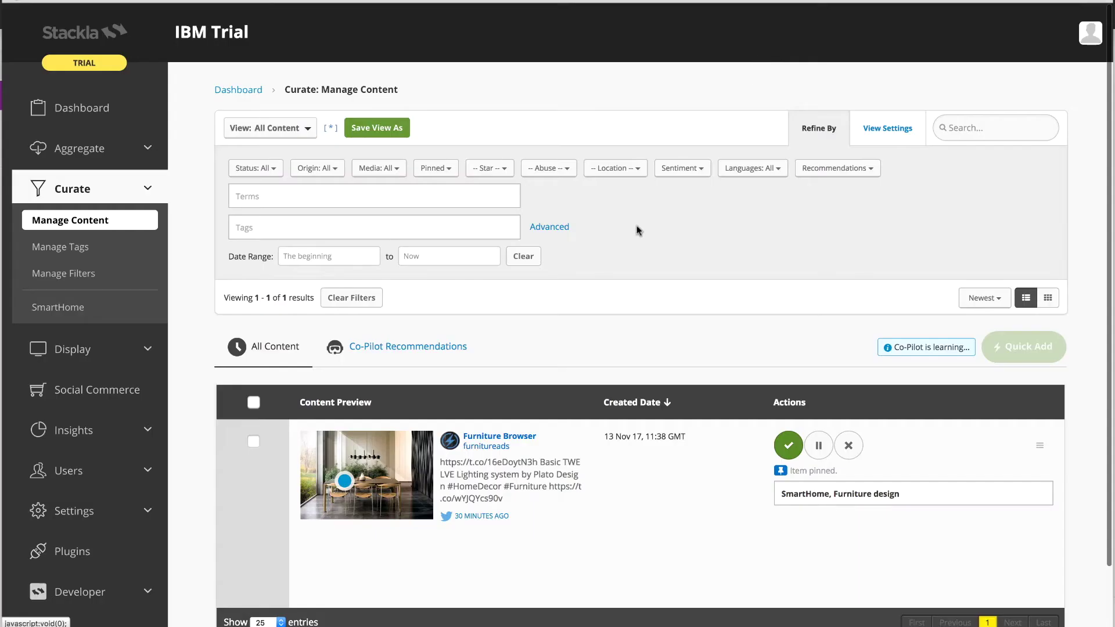
pyautogui.press('super+Tab')
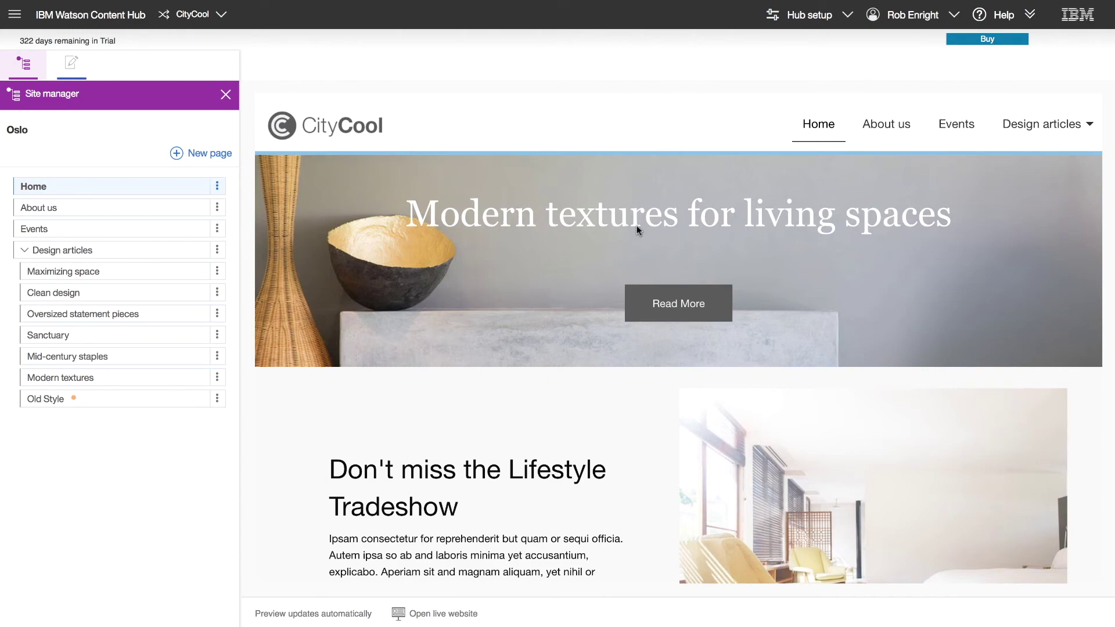
pyautogui.scroll(-15, 636, 228)
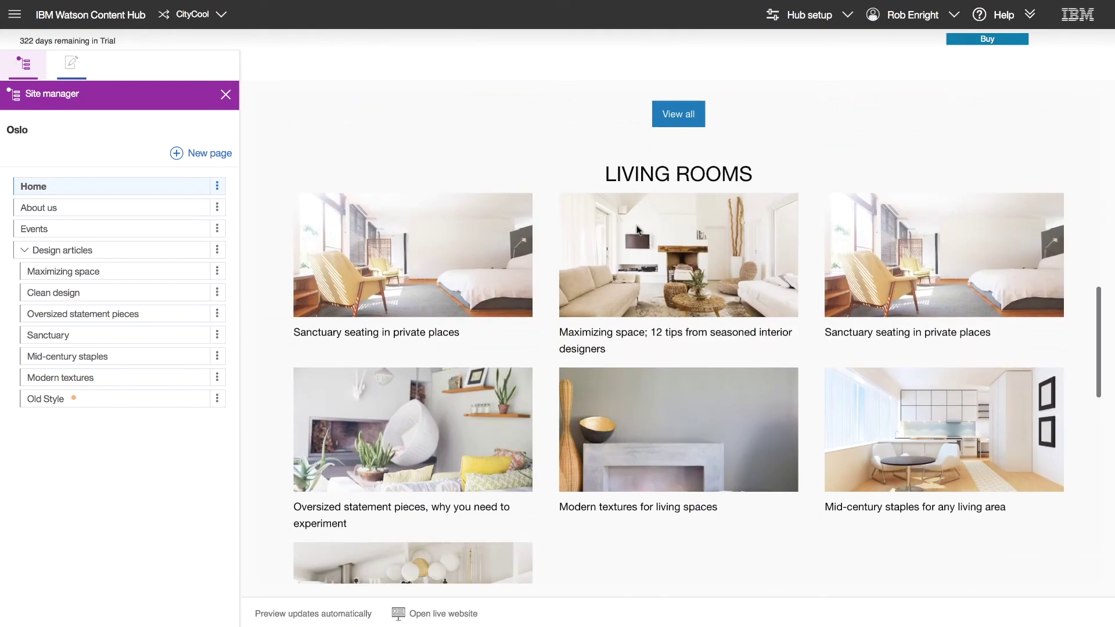
pyautogui.scroll(15, 637, 229)
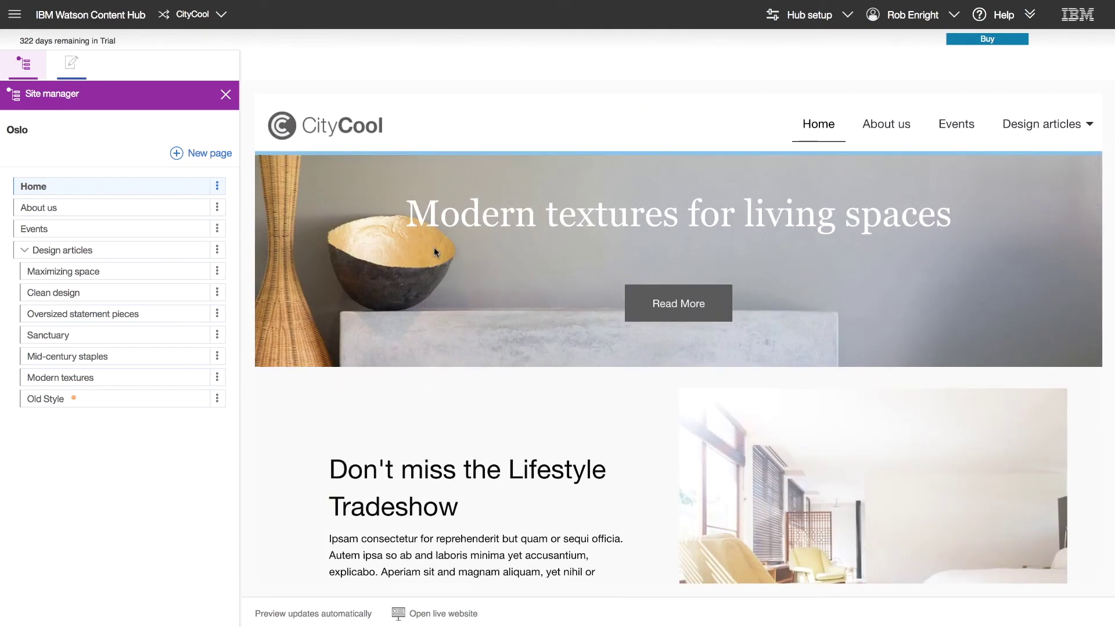
pyautogui.click(217, 187)
pyautogui.click(211, 251)
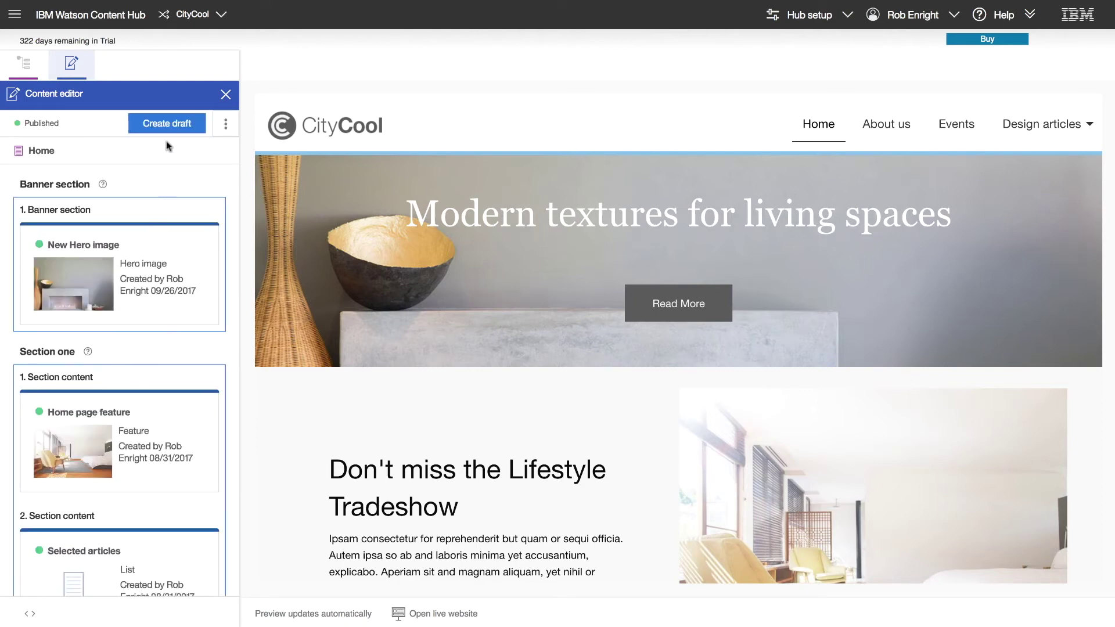
# Create a Home page draft and add the Homepage UGC Widget to the banner section.
pyautogui.click(165, 124)
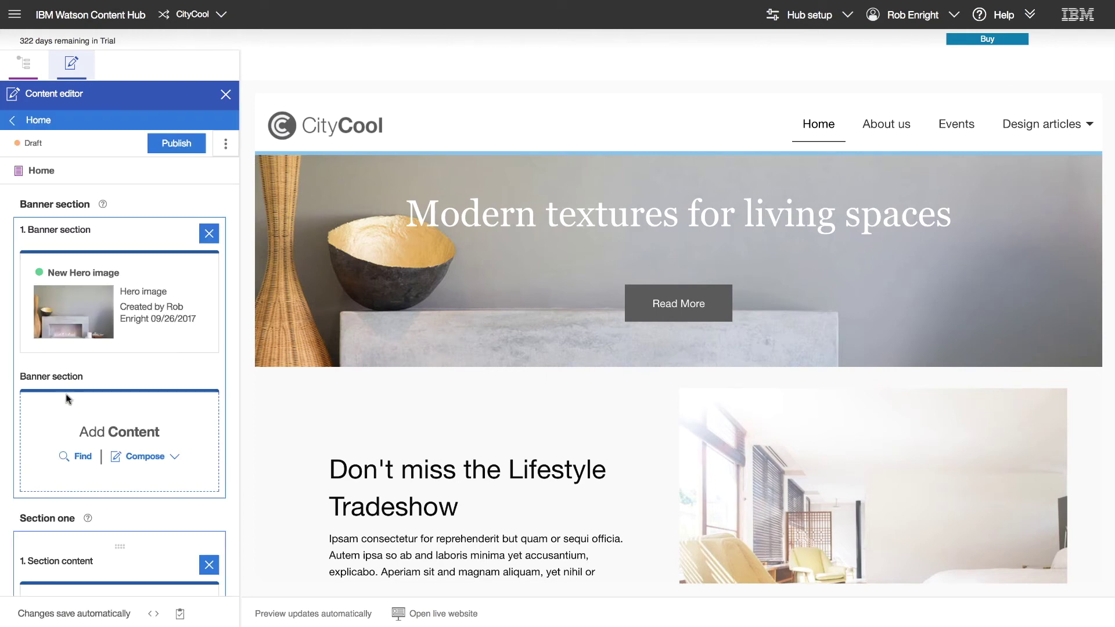
pyautogui.click(80, 459)
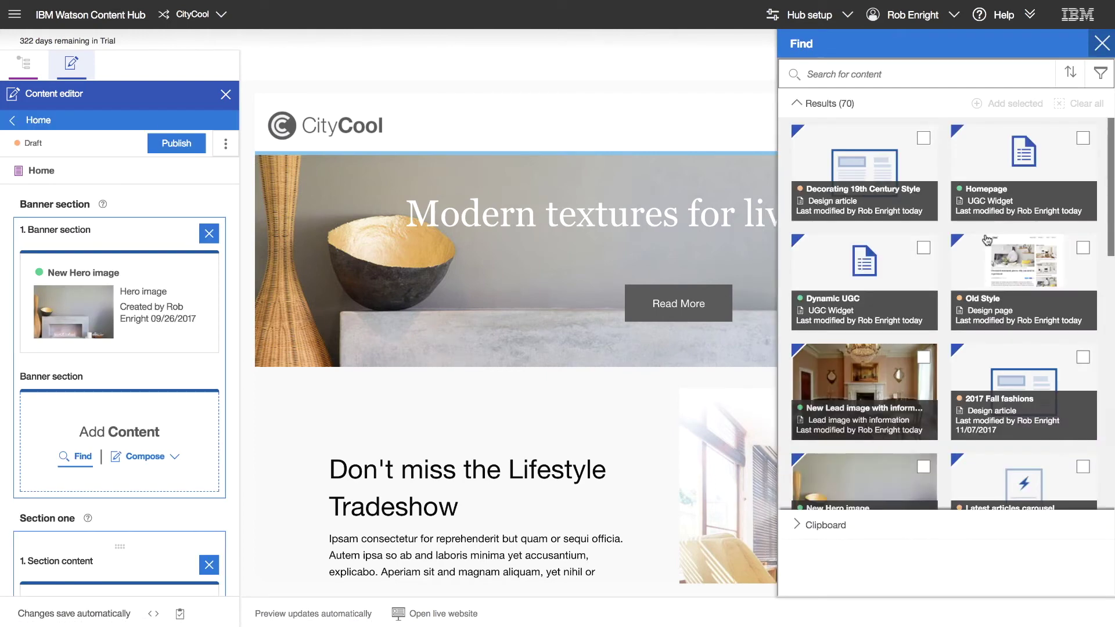
pyautogui.scroll(-4, 930, 282)
pyautogui.scroll(-5, 929, 282)
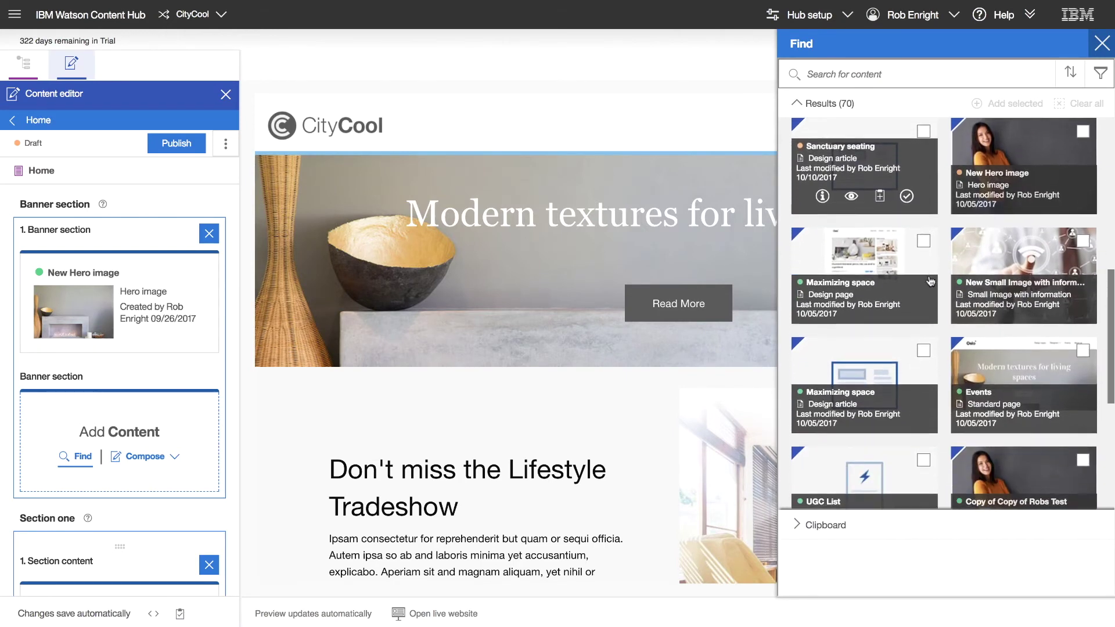
pyautogui.scroll(9, 930, 282)
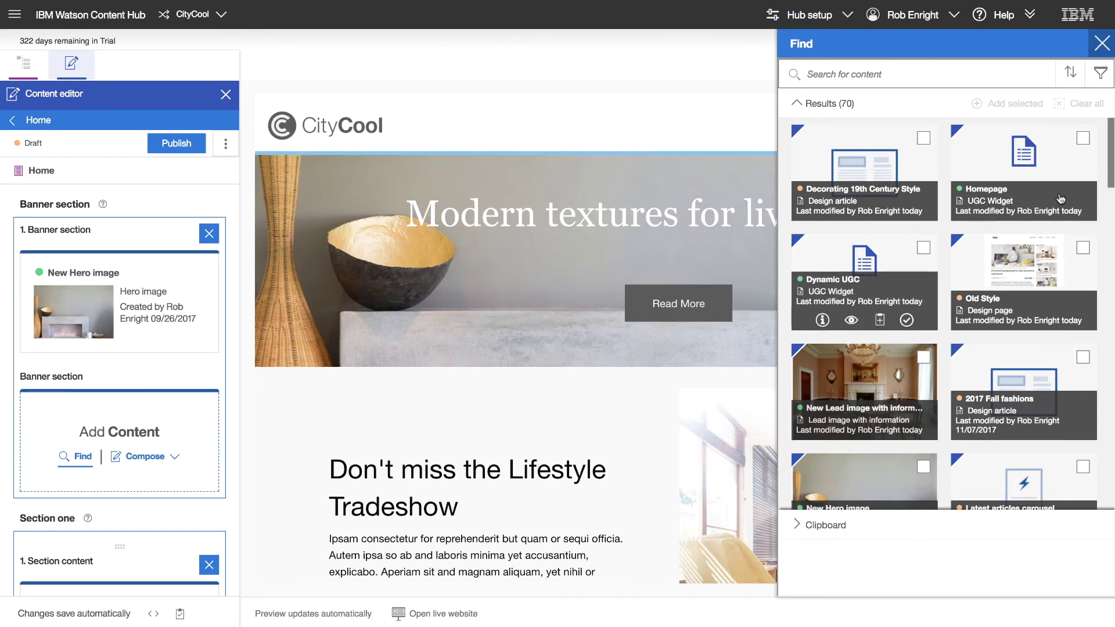
pyautogui.click(1066, 207)
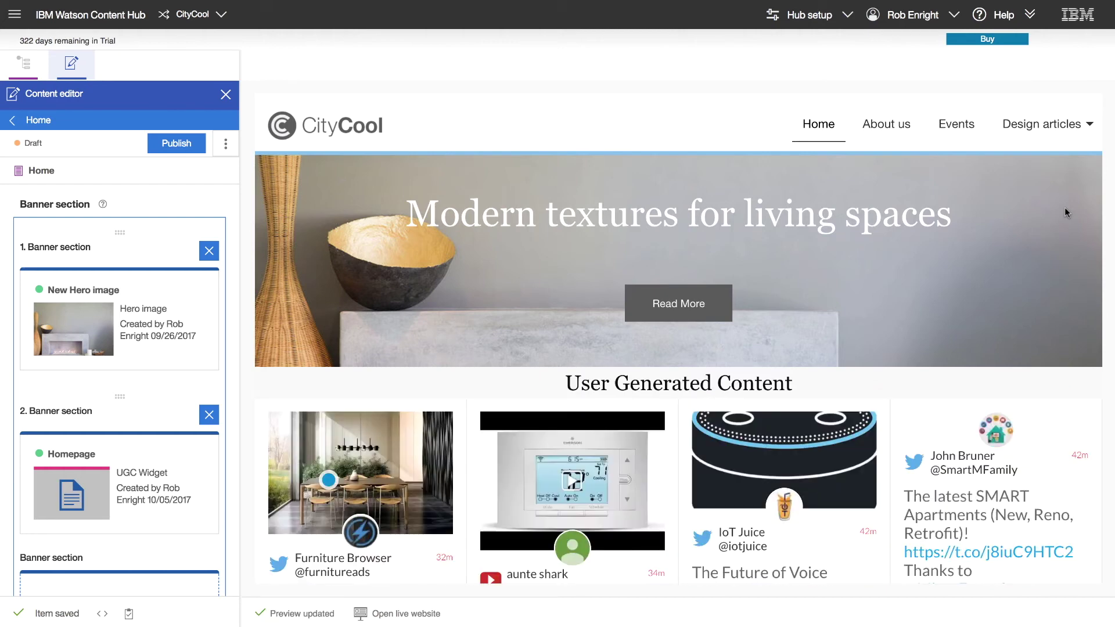
# Open the Homepage UGC widget's settings, tagged SmartHome with a Latest filter.
pyautogui.scroll(-2, 838, 218)
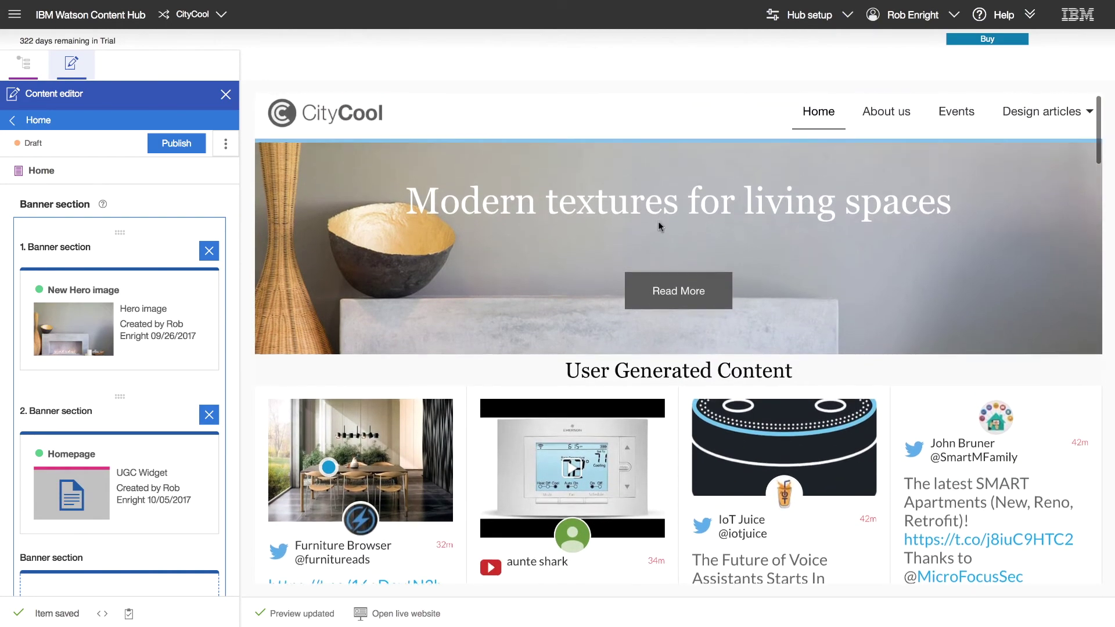
pyautogui.scroll(-2, 610, 213)
pyautogui.scroll(-3, 609, 214)
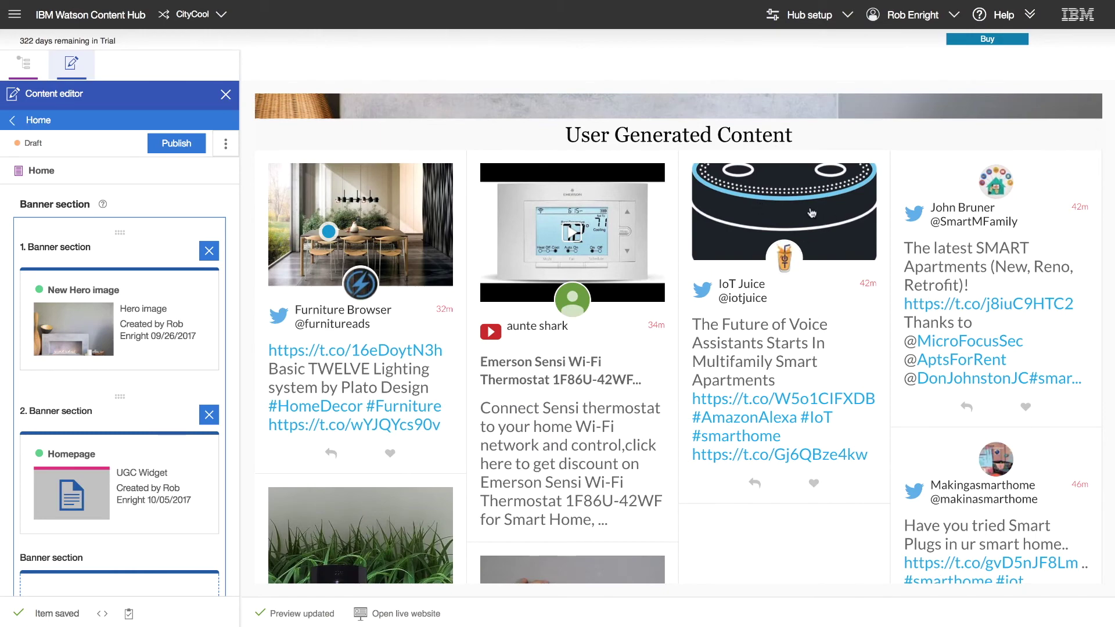
pyautogui.scroll(-6, 677, 349)
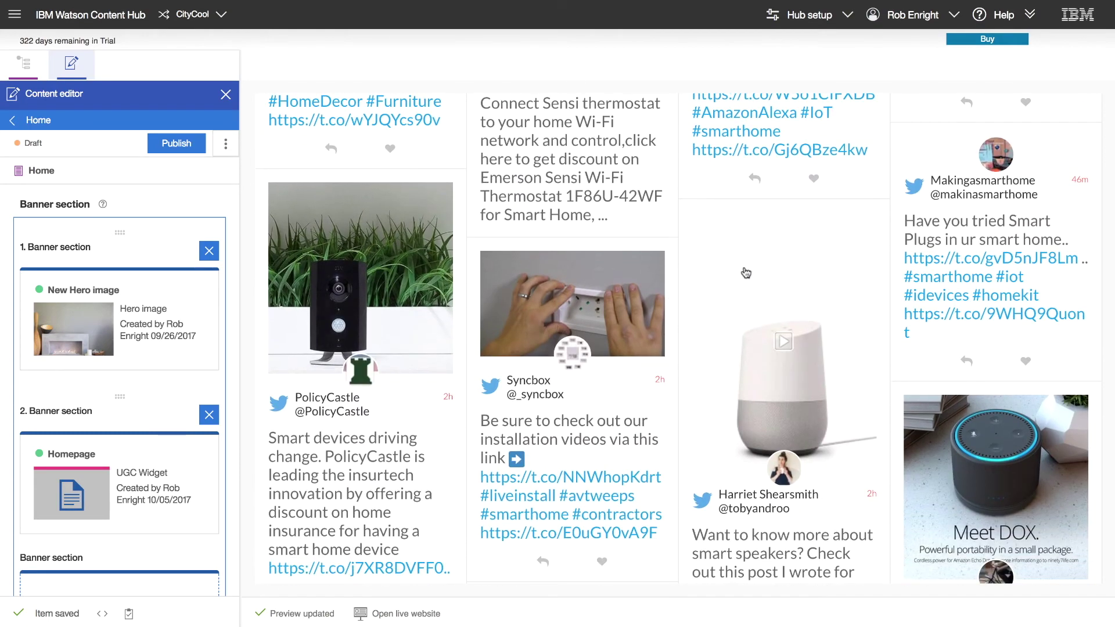
pyautogui.scroll(10, 746, 273)
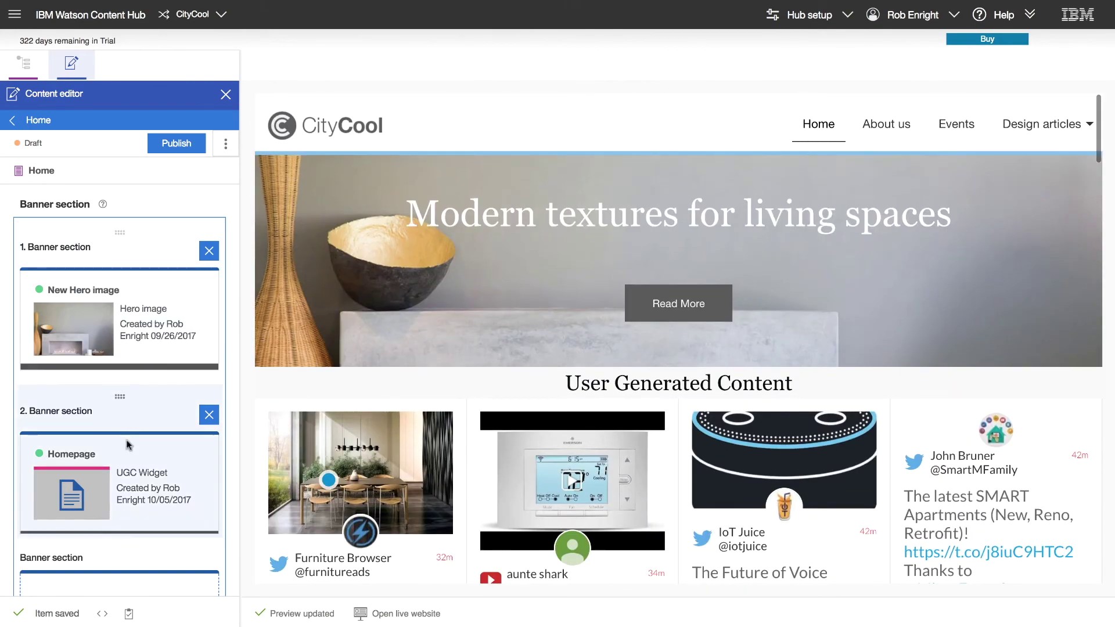
pyautogui.click(108, 520)
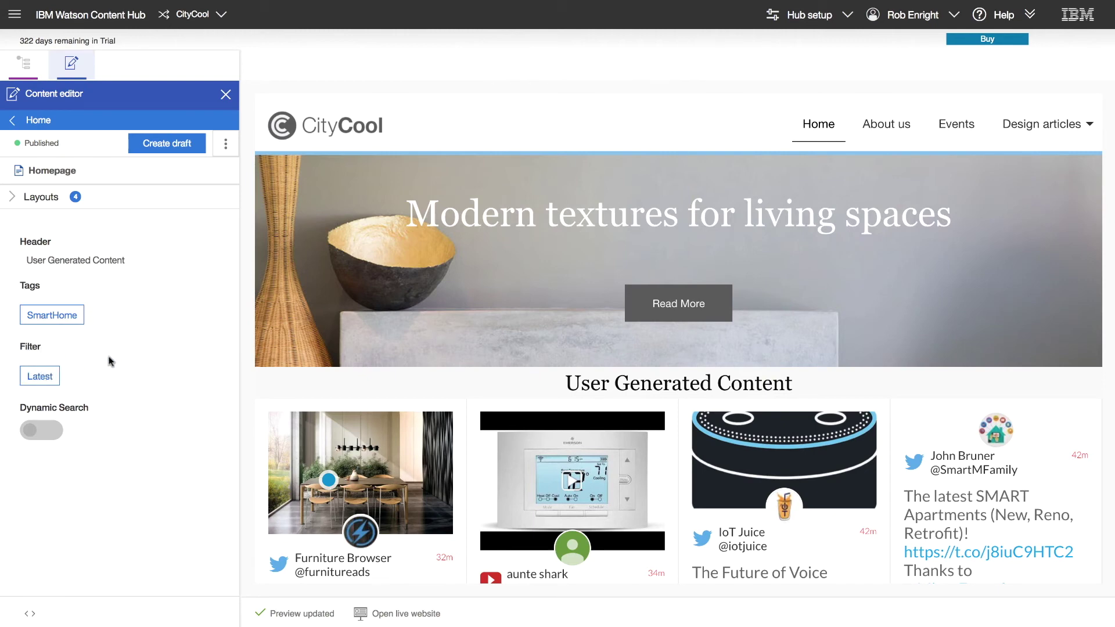
# Draft the Homepage UGC widget and review its Waterfall layout and tag category options.
pyautogui.click(168, 144)
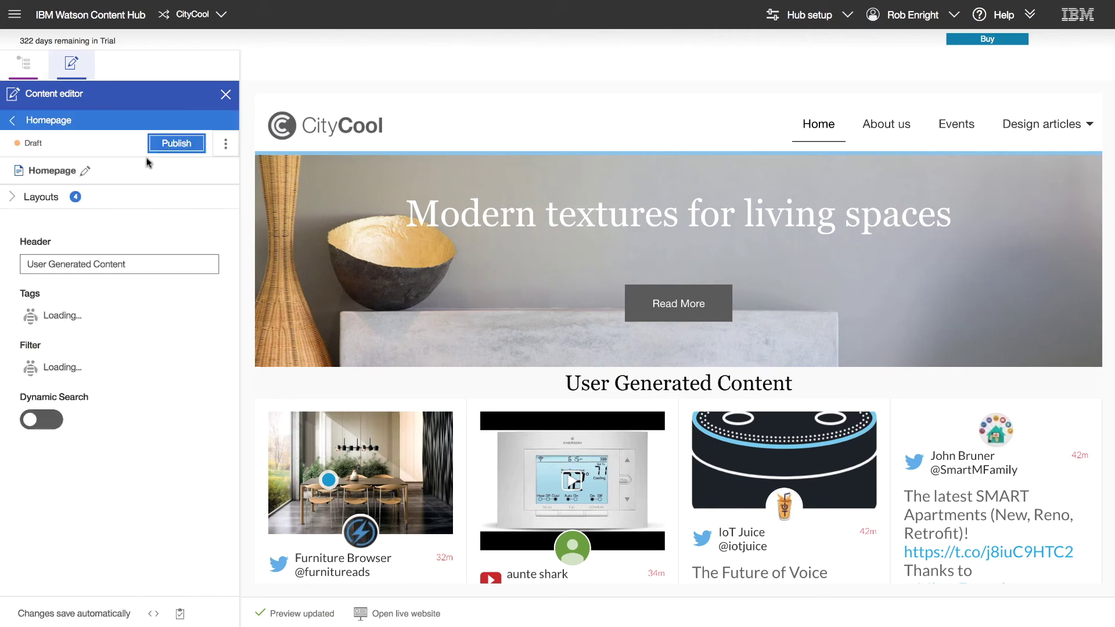
pyautogui.click(16, 198)
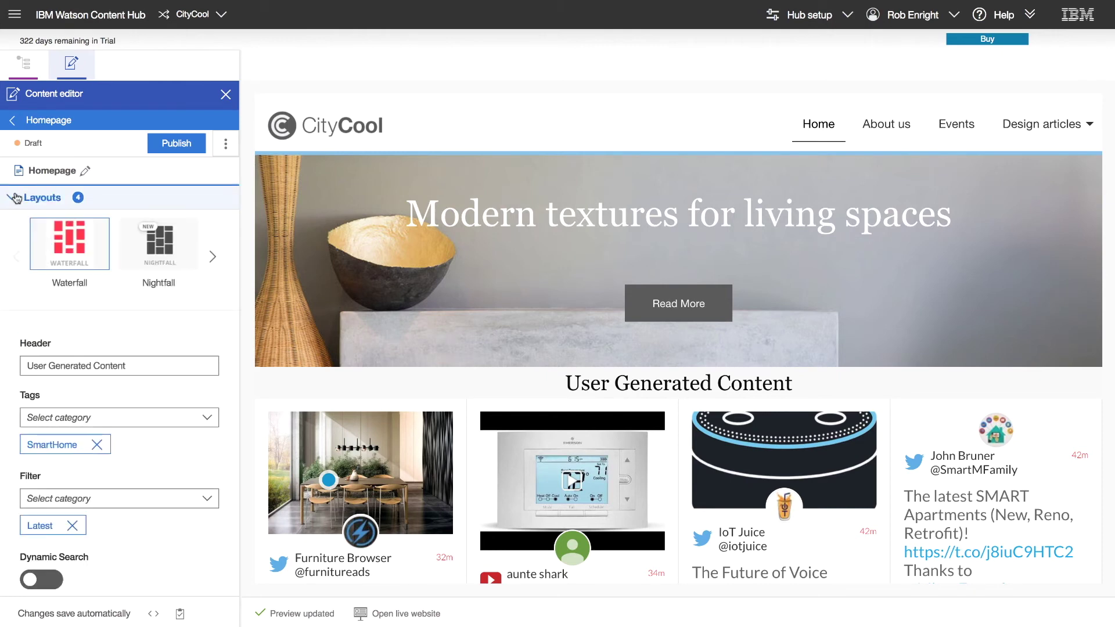
pyautogui.click(99, 418)
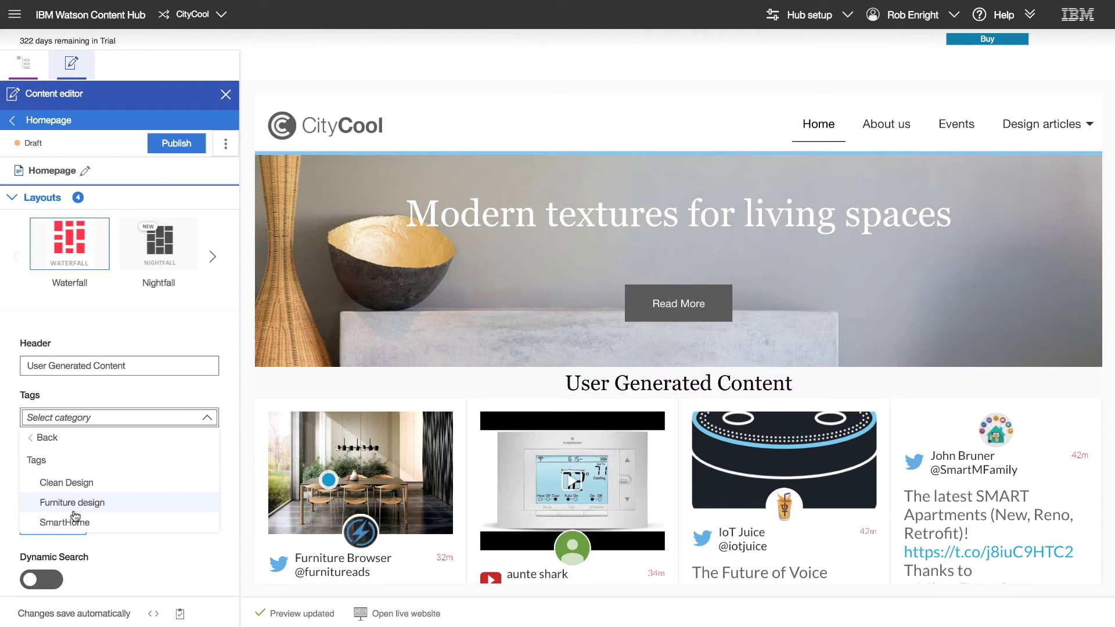
pyautogui.click(11, 347)
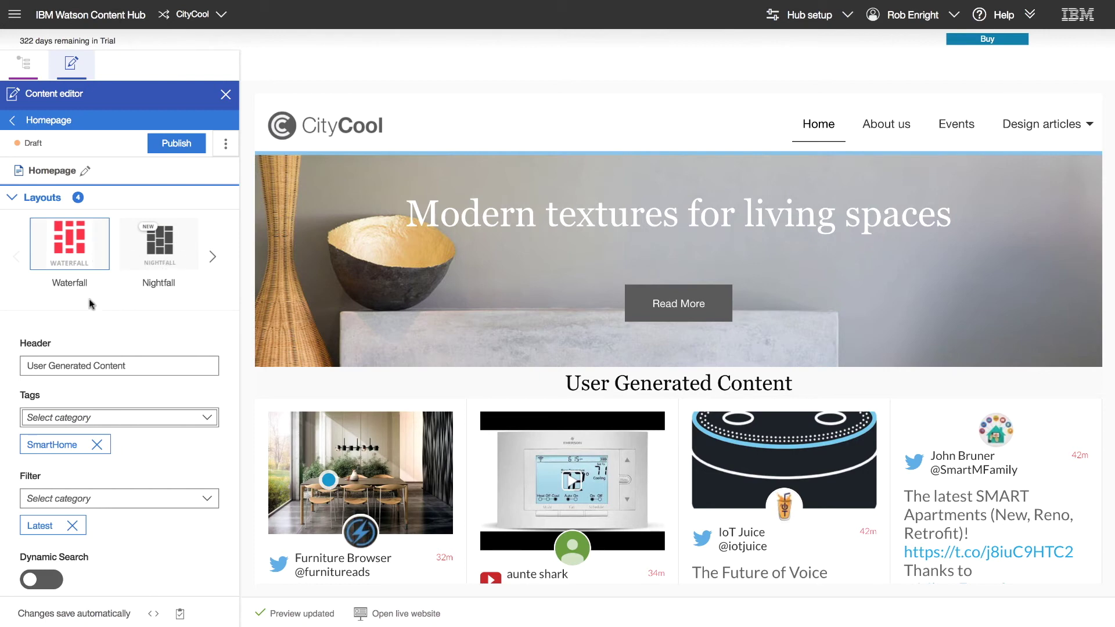
pyautogui.click(147, 271)
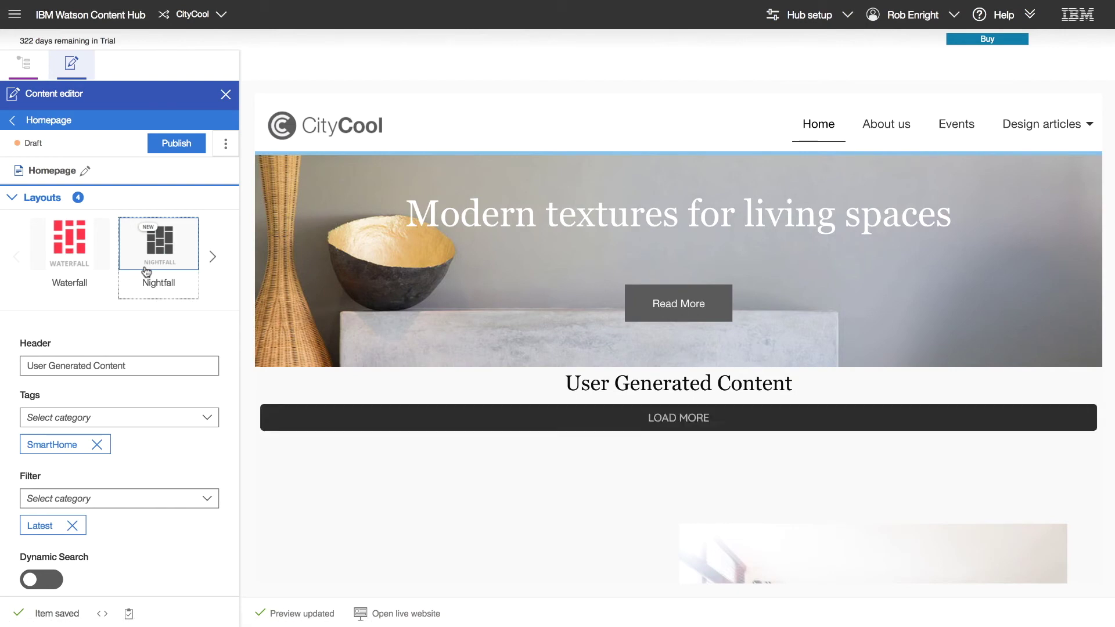
pyautogui.scroll(-1, 541, 298)
pyautogui.scroll(-10, 541, 294)
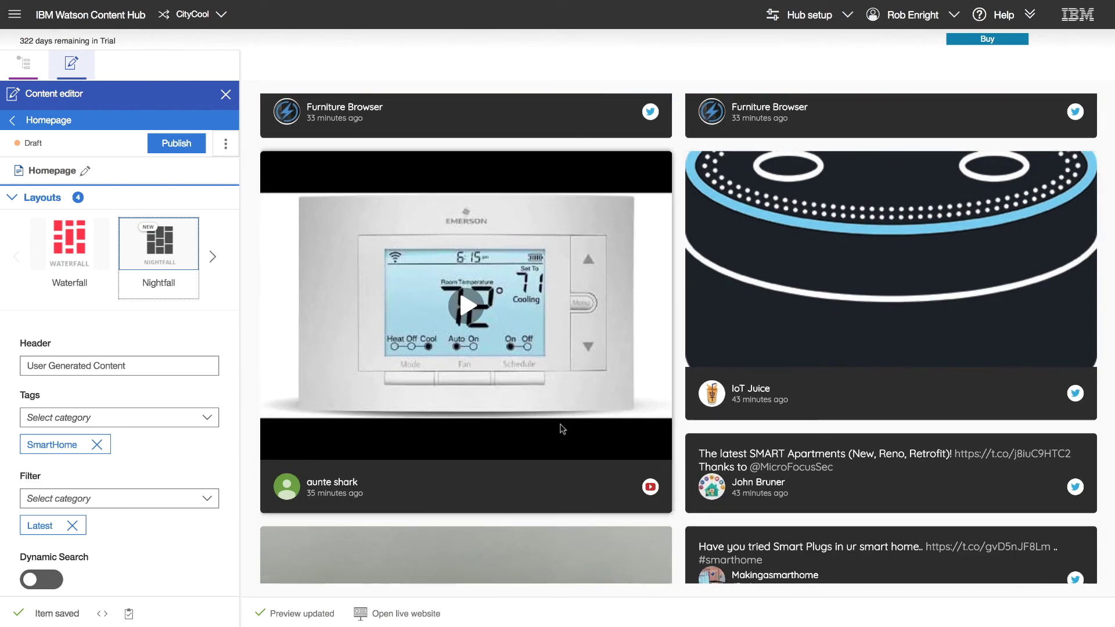
pyautogui.scroll(-6, 569, 447)
pyautogui.scroll(17, 568, 447)
pyautogui.click(81, 250)
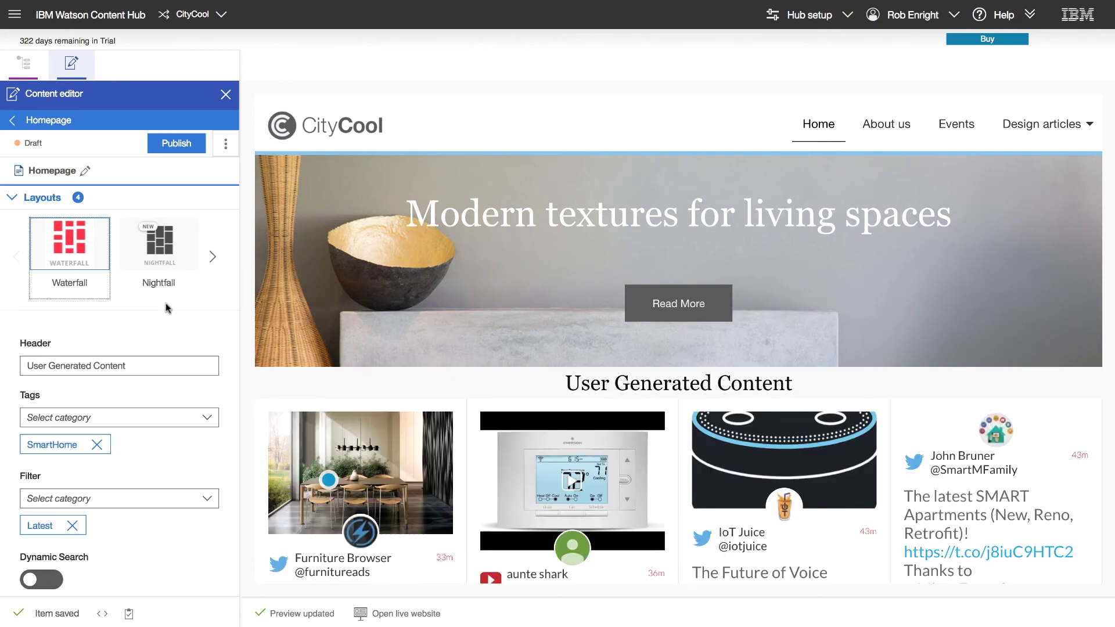
# Preview the thermostat video post from the widget feed, then close it.
pyautogui.click(507, 453)
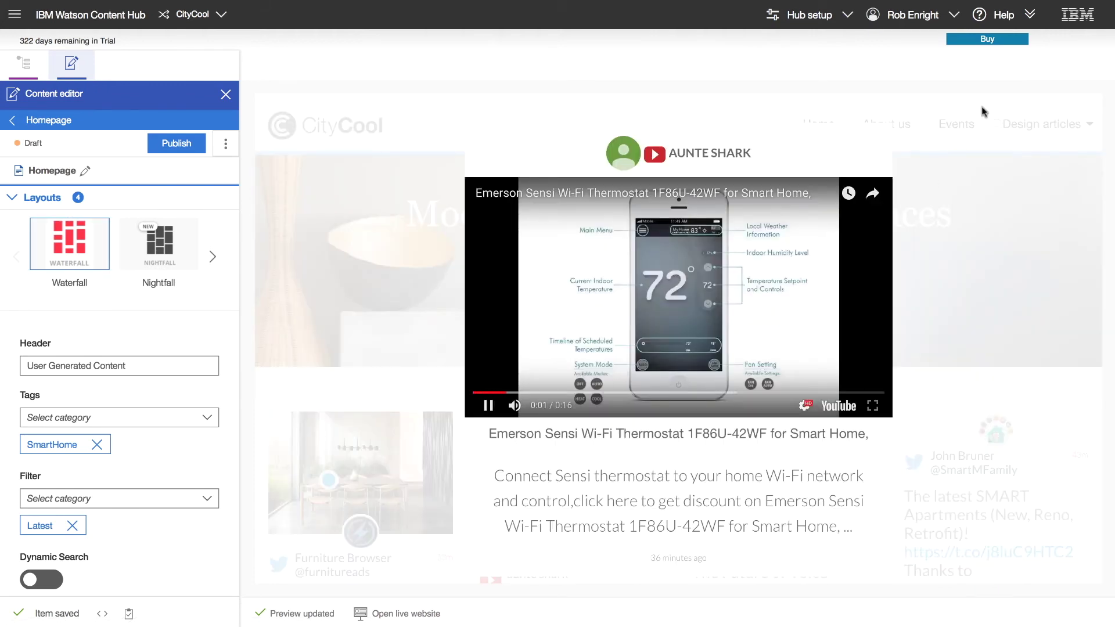
pyautogui.click(962, 216)
pyautogui.scroll(-3, 601, 267)
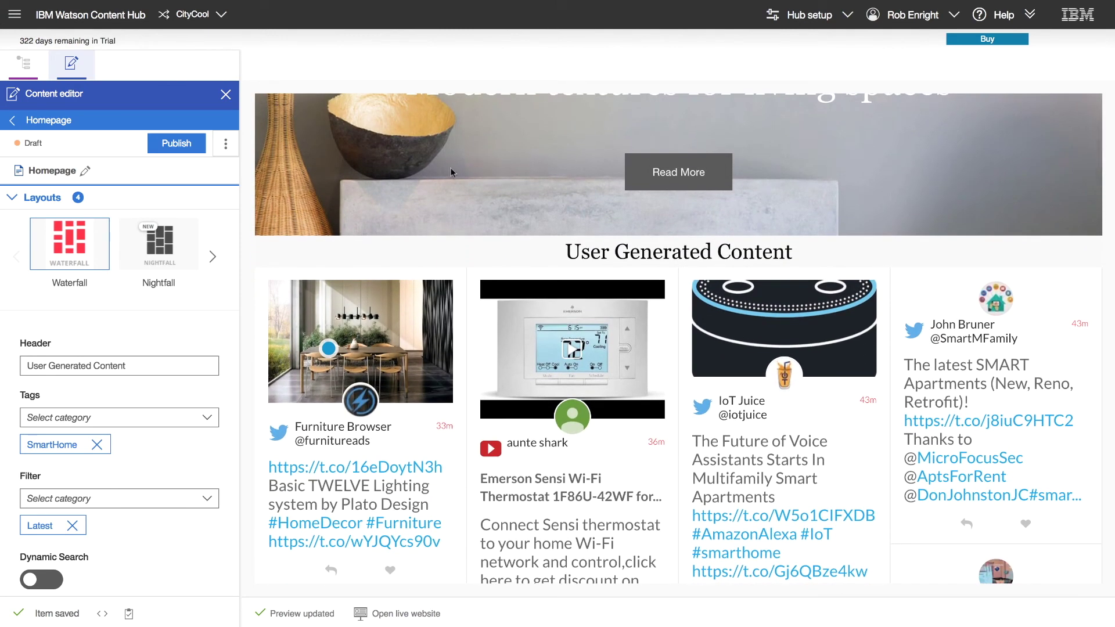
# Publish the Homepage UGC widget, then publish the Home page containing it.
pyautogui.click(177, 145)
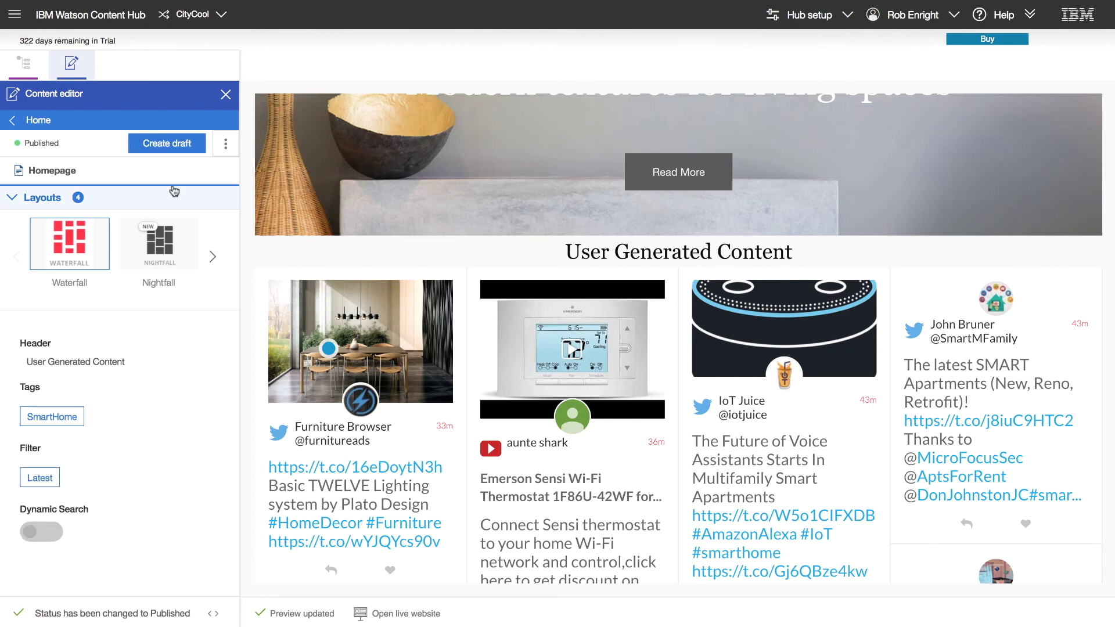
pyautogui.click(12, 121)
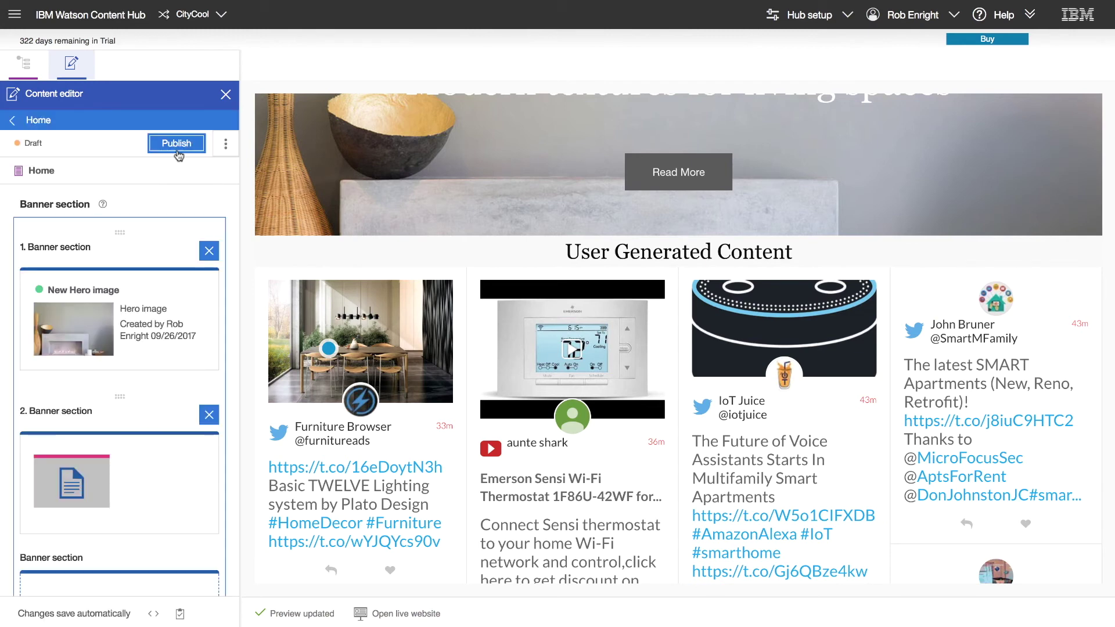
pyautogui.click(176, 147)
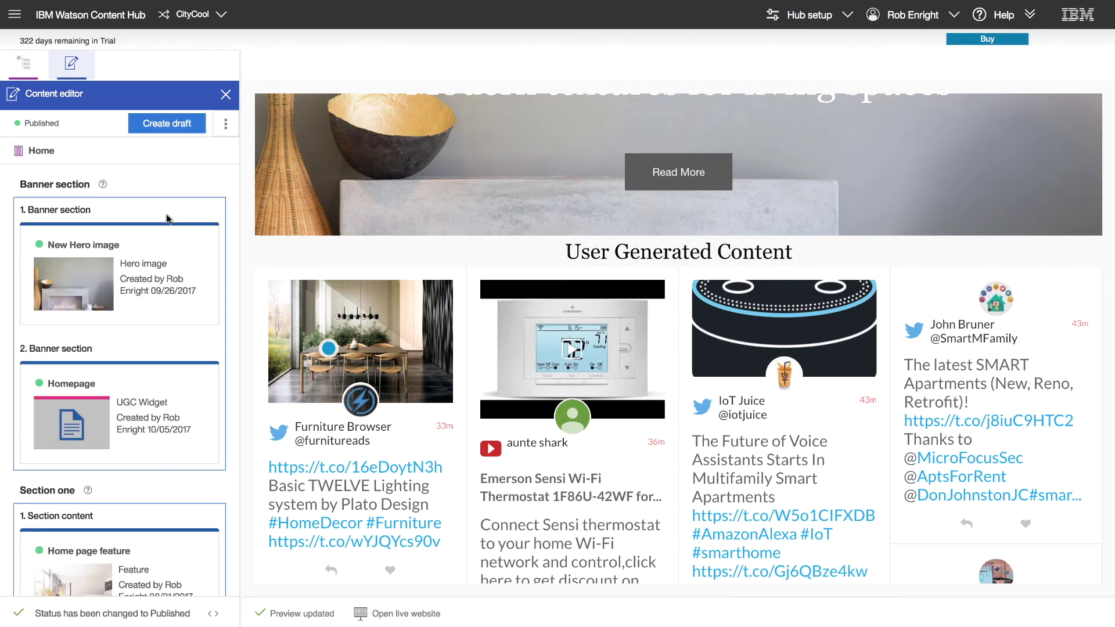
# Scroll through the Old Style page preview with the Decorating 19th Century Style article and Dynamic UGC.
pyautogui.moveTo(129, 253)
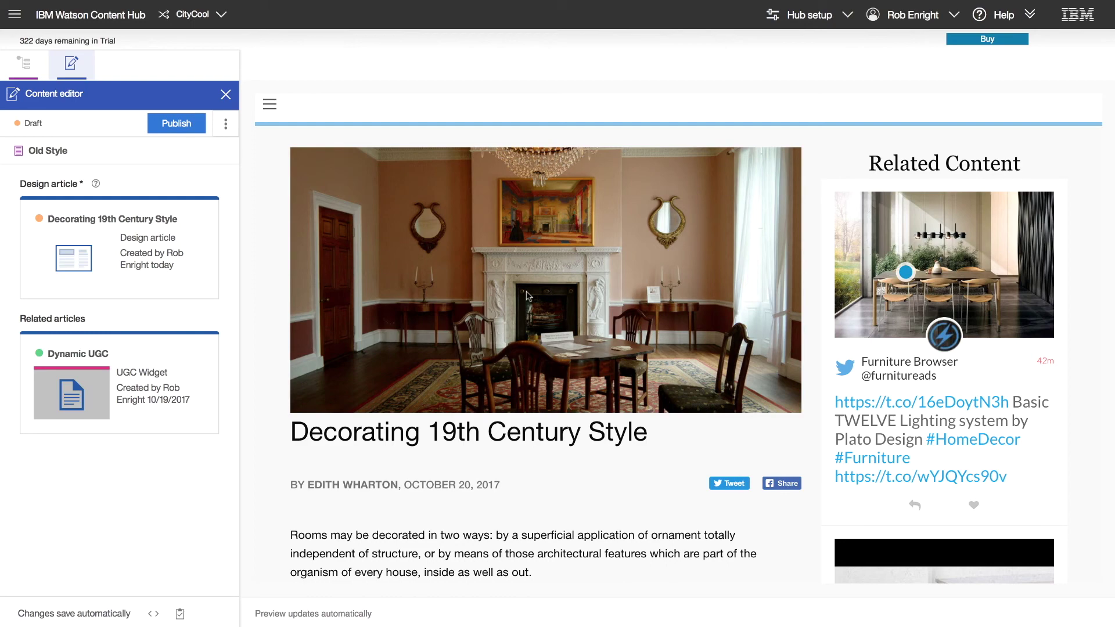
pyautogui.scroll(-7, 528, 296)
pyautogui.scroll(7, 768, 348)
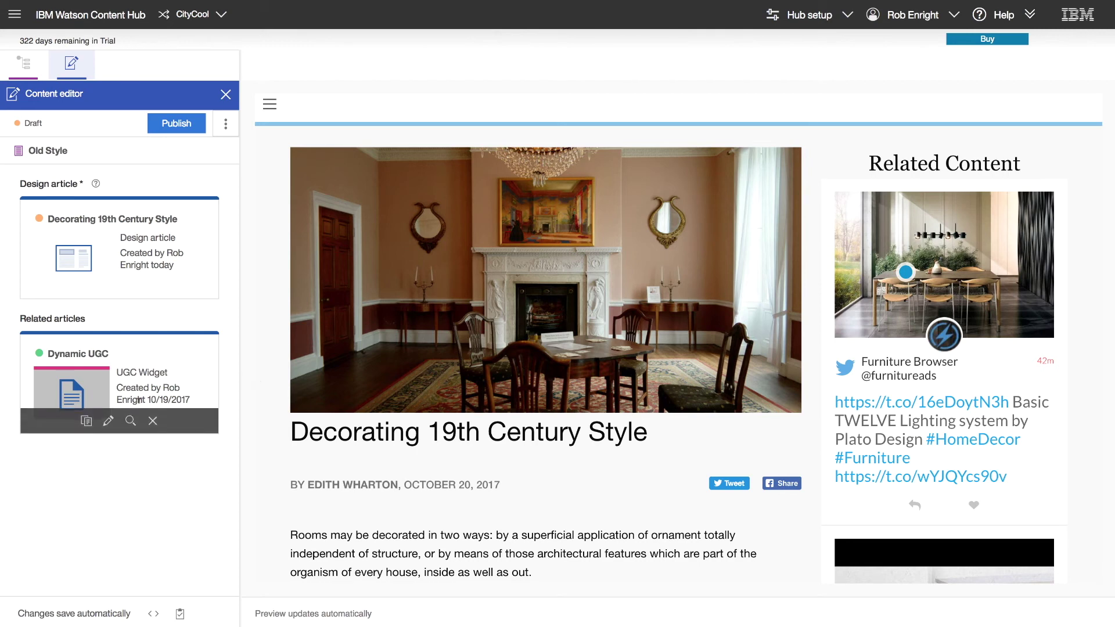
# Open the Dynamic UGC widget's settings (Furniture design tag, Greatest filter) and try toggling Dynamic Search.
pyautogui.click(108, 420)
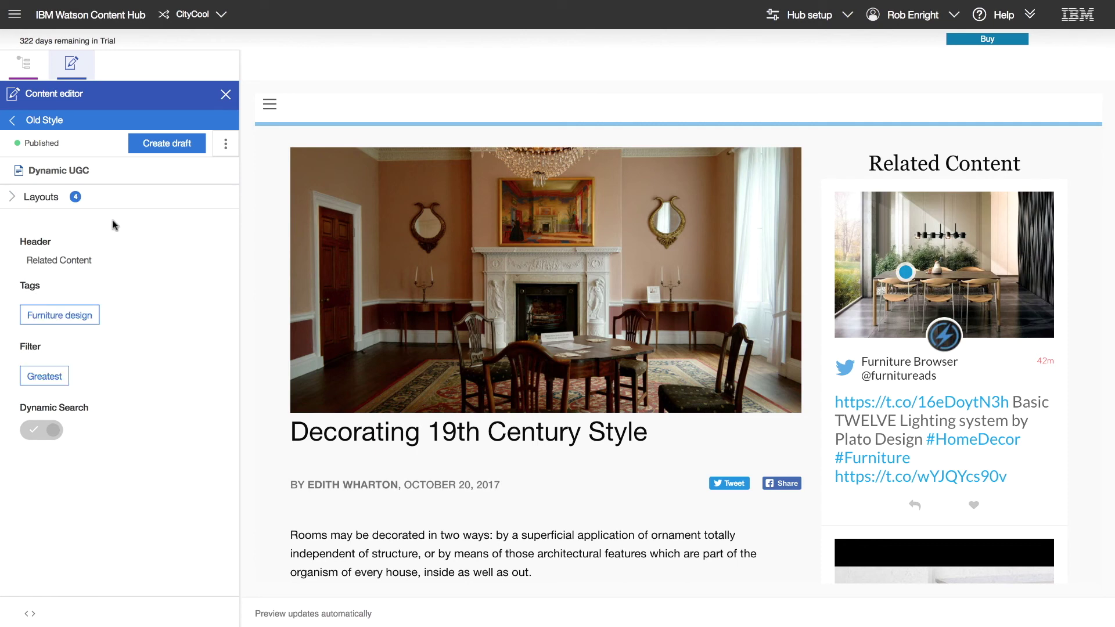
pyautogui.click(36, 430)
pyautogui.scroll(-2, 549, 313)
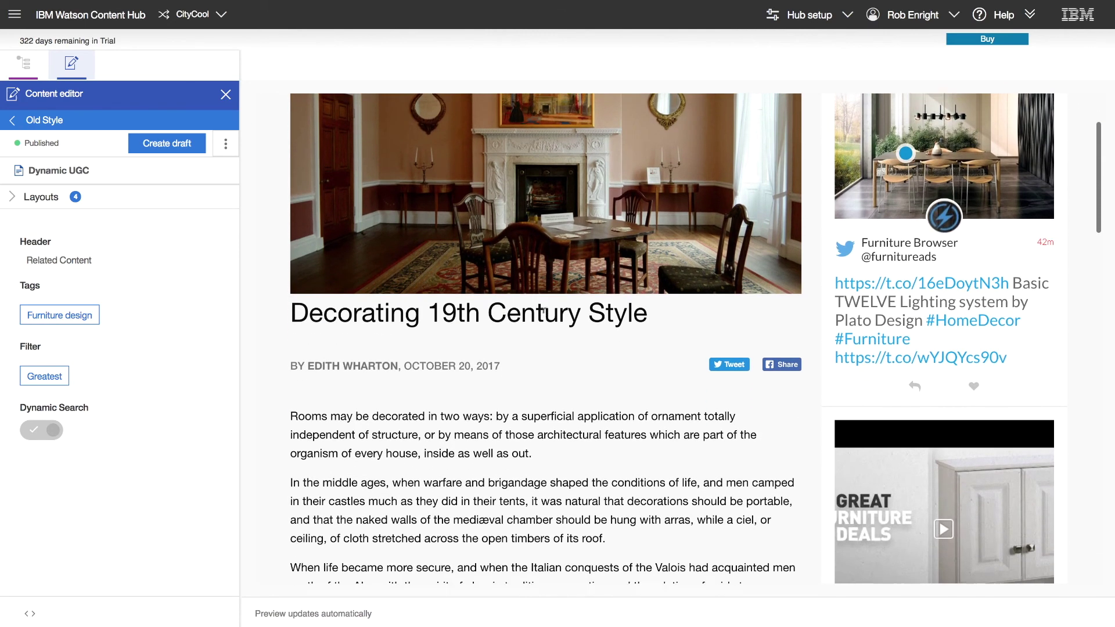
pyautogui.scroll(2, 543, 314)
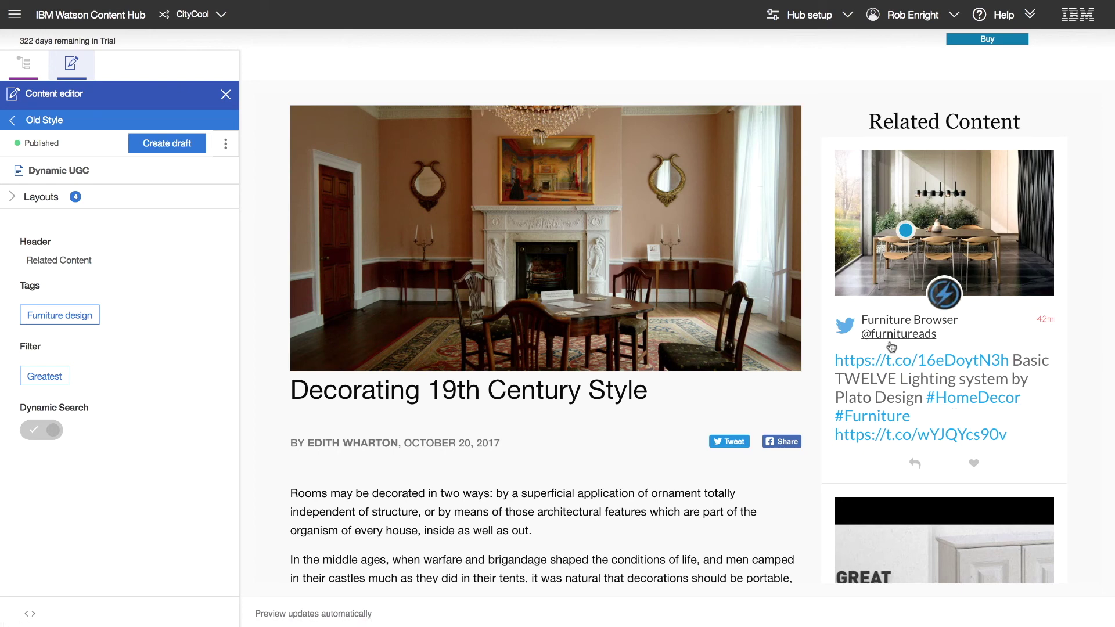
# Run Watson tag analysis on the Decorating 19th Century Style article, suggesting 15 tags like Architecture.
pyautogui.click(13, 124)
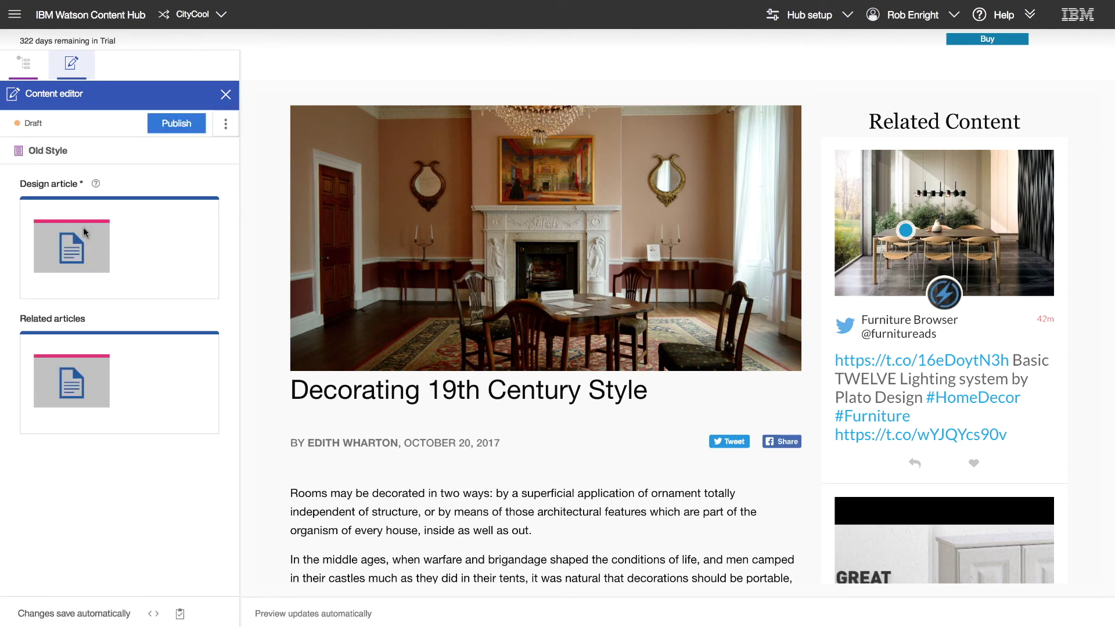
pyautogui.click(110, 287)
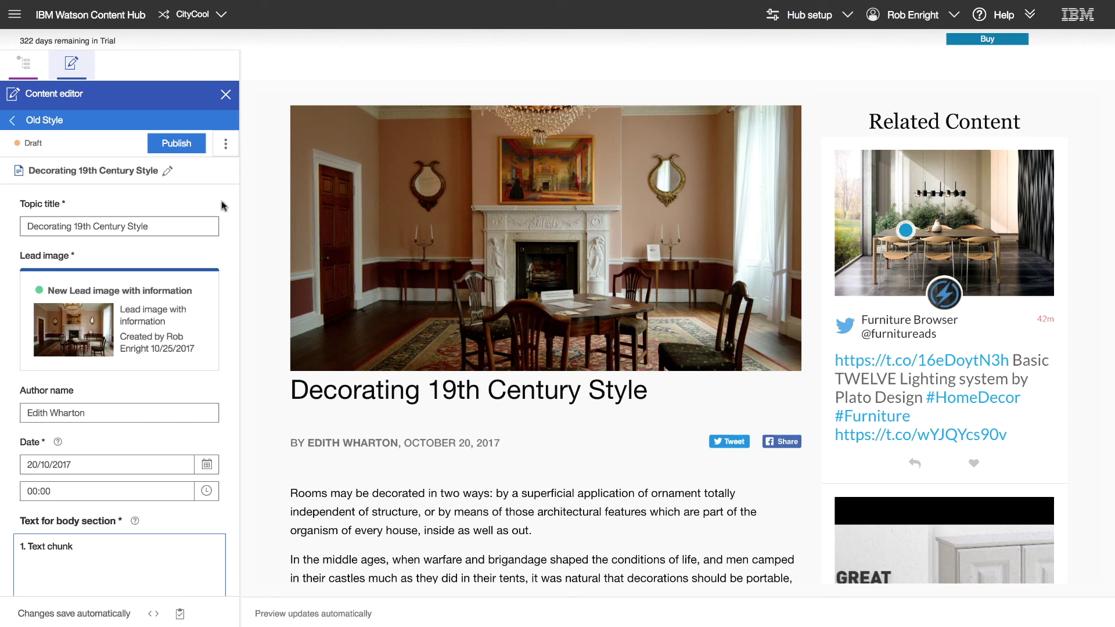
pyautogui.click(225, 143)
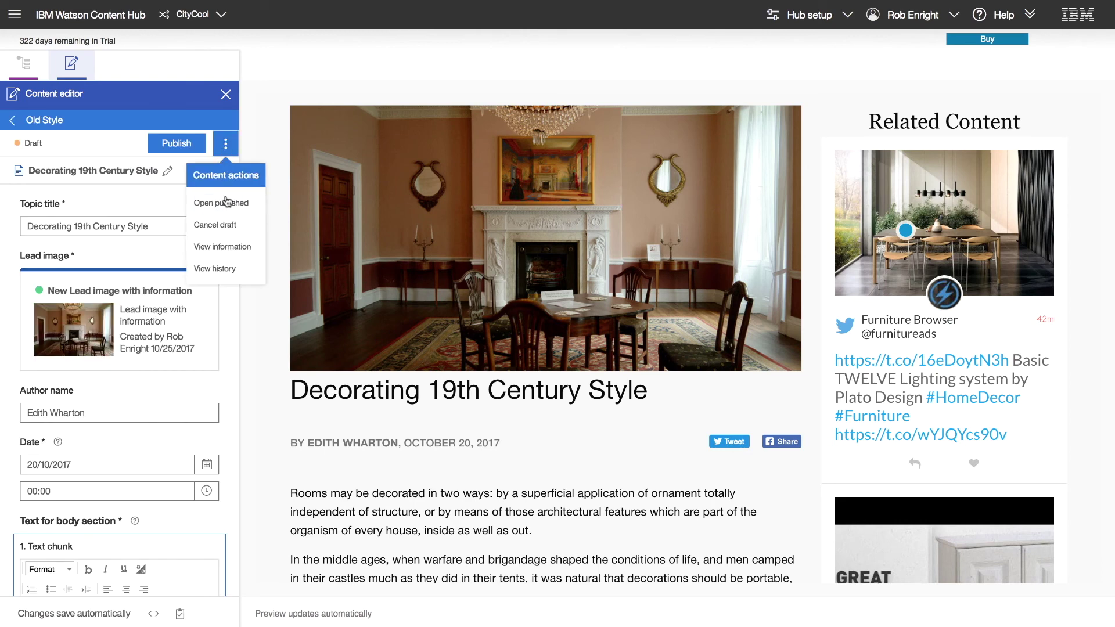
pyautogui.click(224, 249)
pyautogui.click(32, 376)
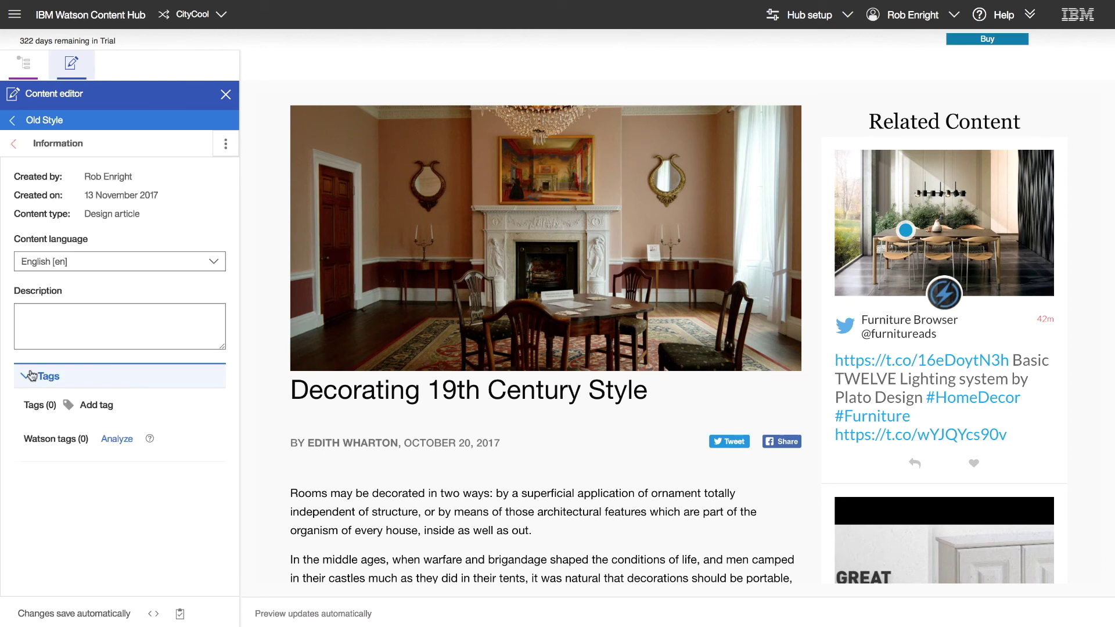
pyautogui.click(121, 439)
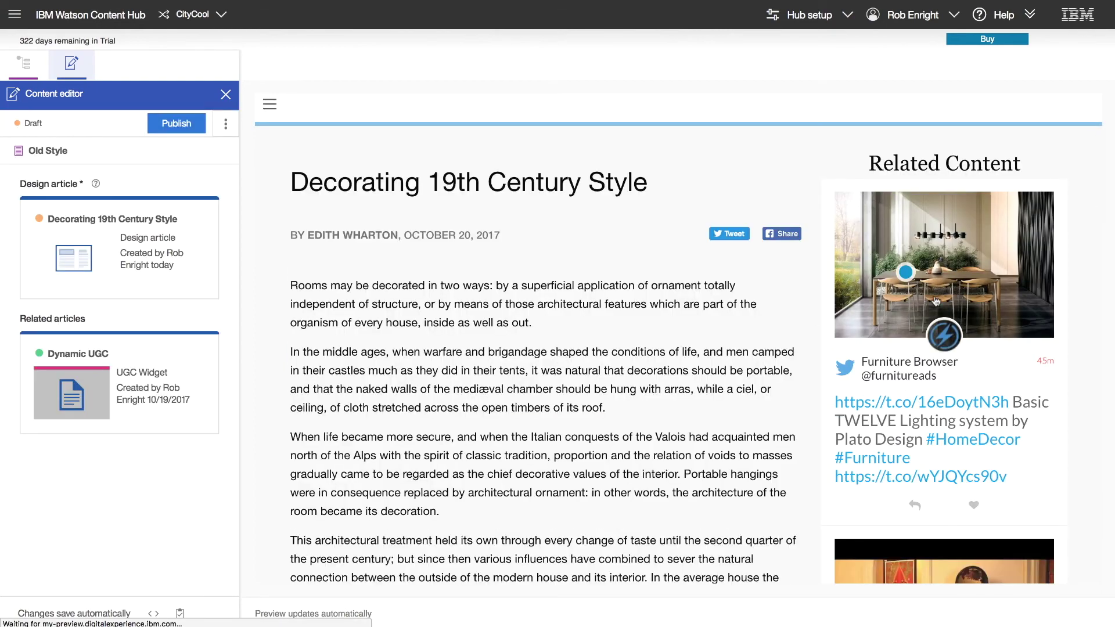
# Scroll through the article preview to review its related user-generated content.
pyautogui.scroll(-5, 935, 301)
pyautogui.scroll(-2, 993, 349)
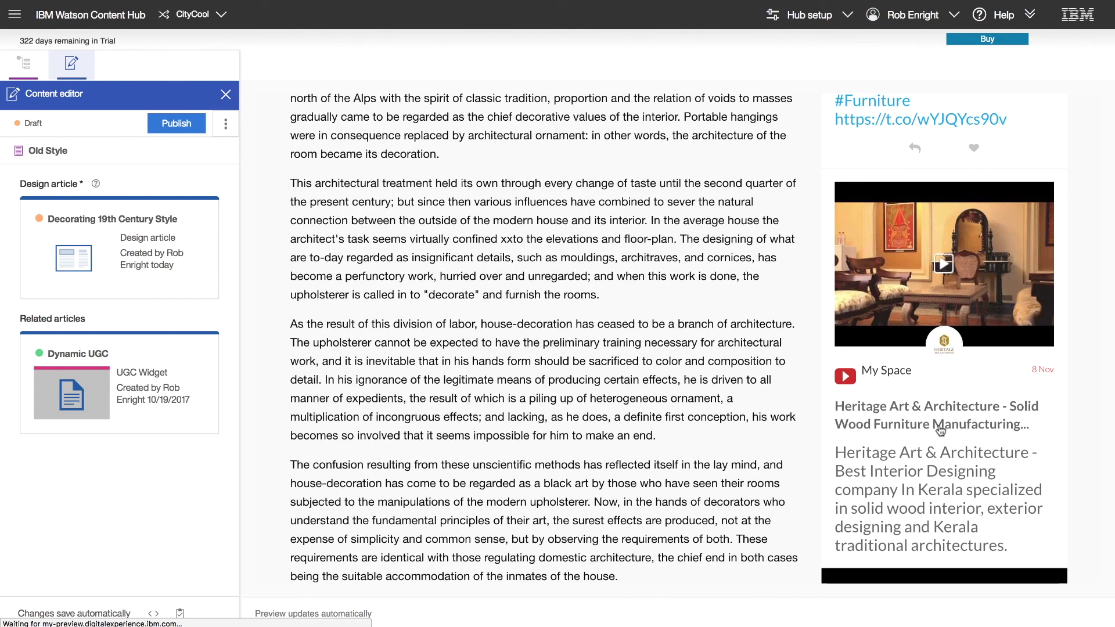
pyautogui.scroll(-3, 937, 470)
pyautogui.scroll(10, 935, 464)
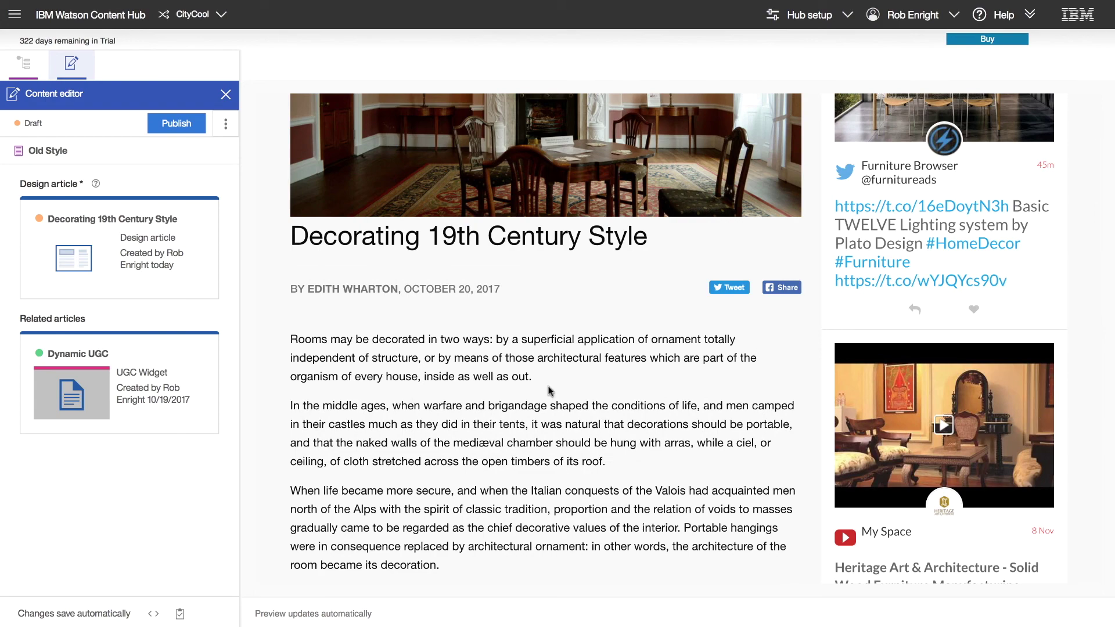
pyautogui.scroll(3, 915, 435)
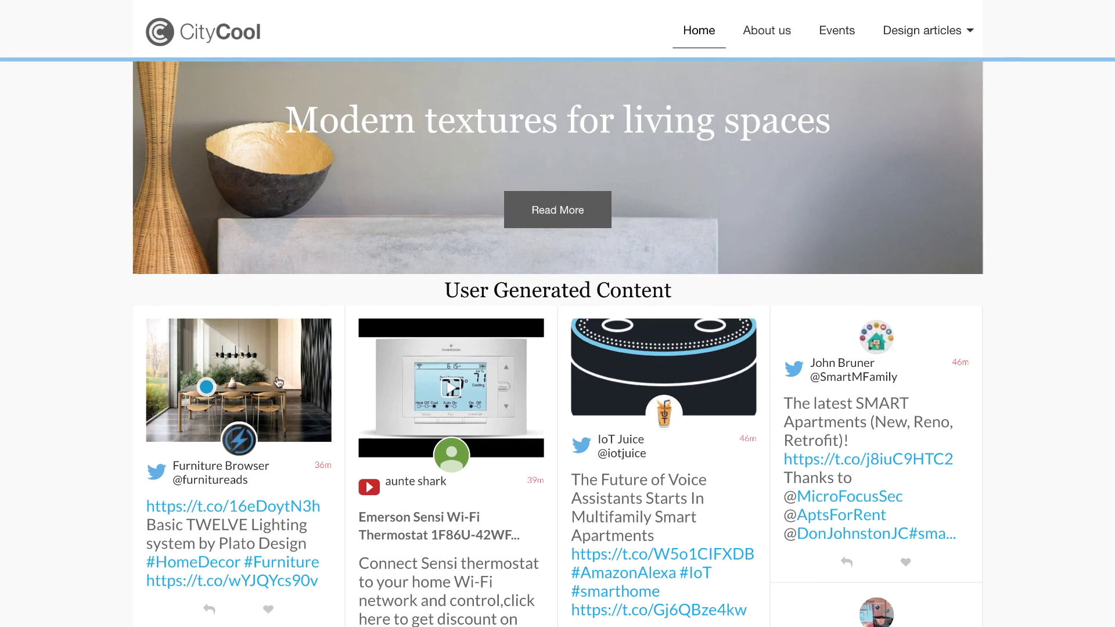
# Follow the Furniture Browser post's SmartHome Buy Now offer to the 'Maximizing space; 12 tips' article.
pyautogui.click(278, 381)
pyautogui.moveTo(476, 267)
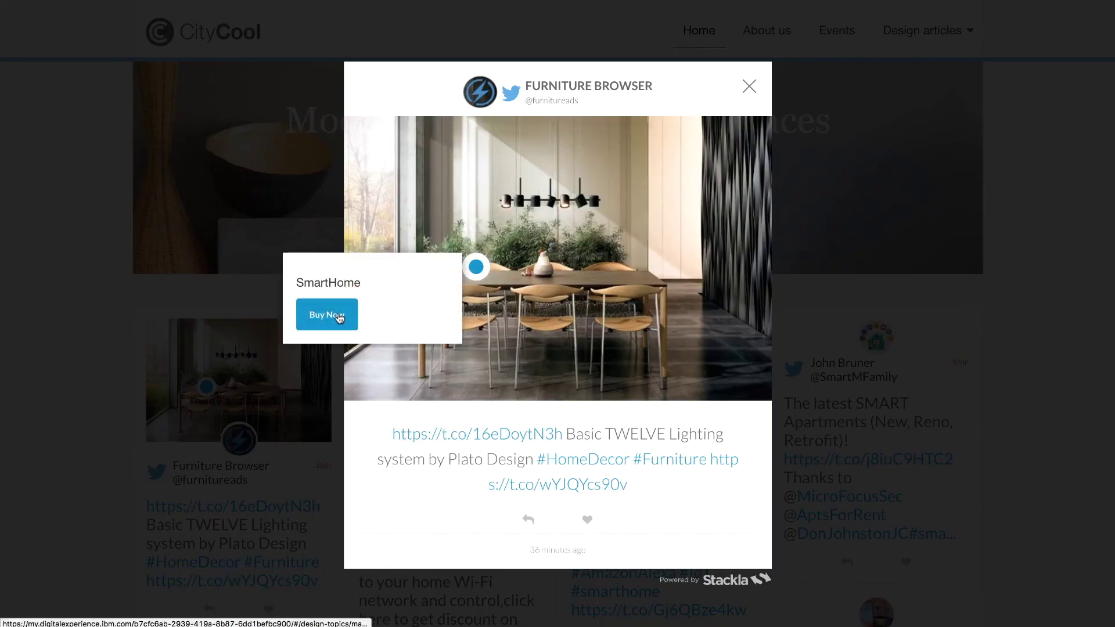
pyautogui.click(340, 318)
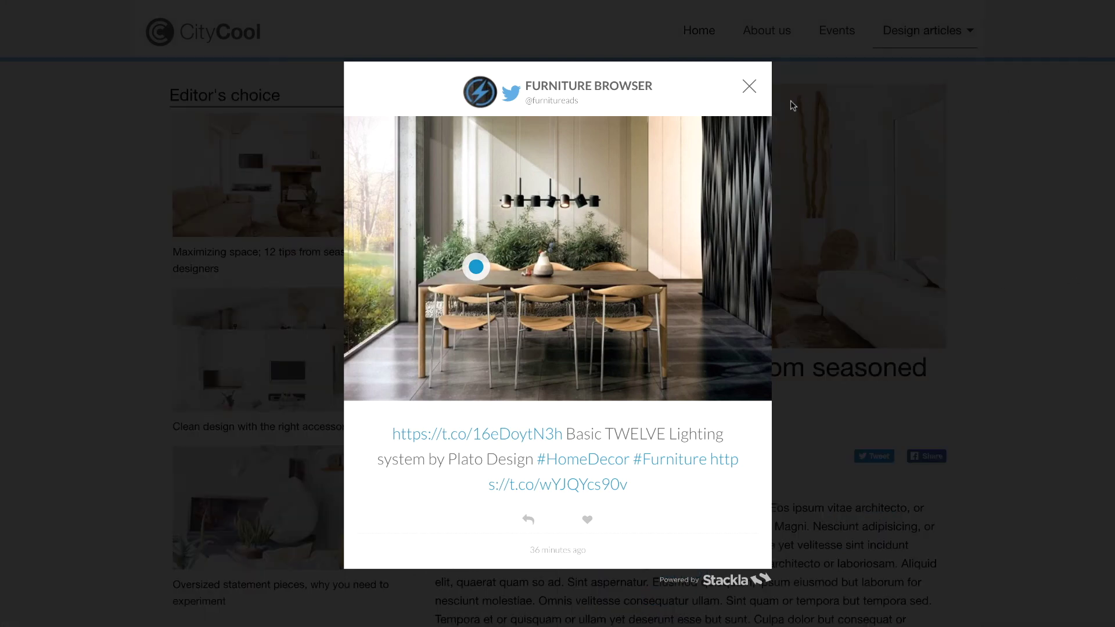
pyautogui.click(749, 86)
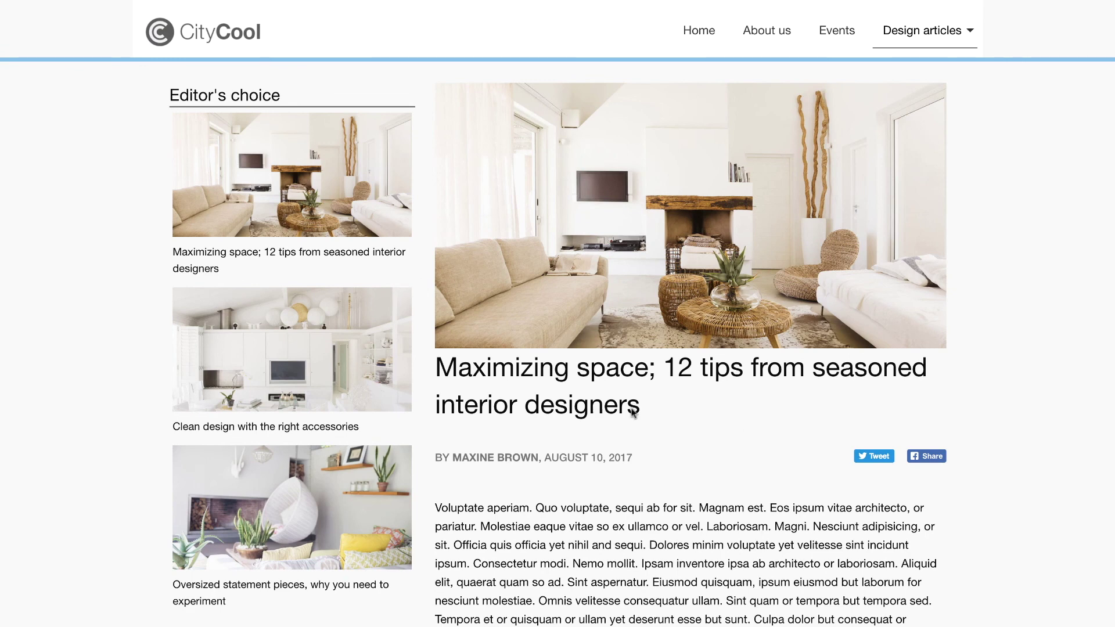
pyautogui.moveTo(643, 307)
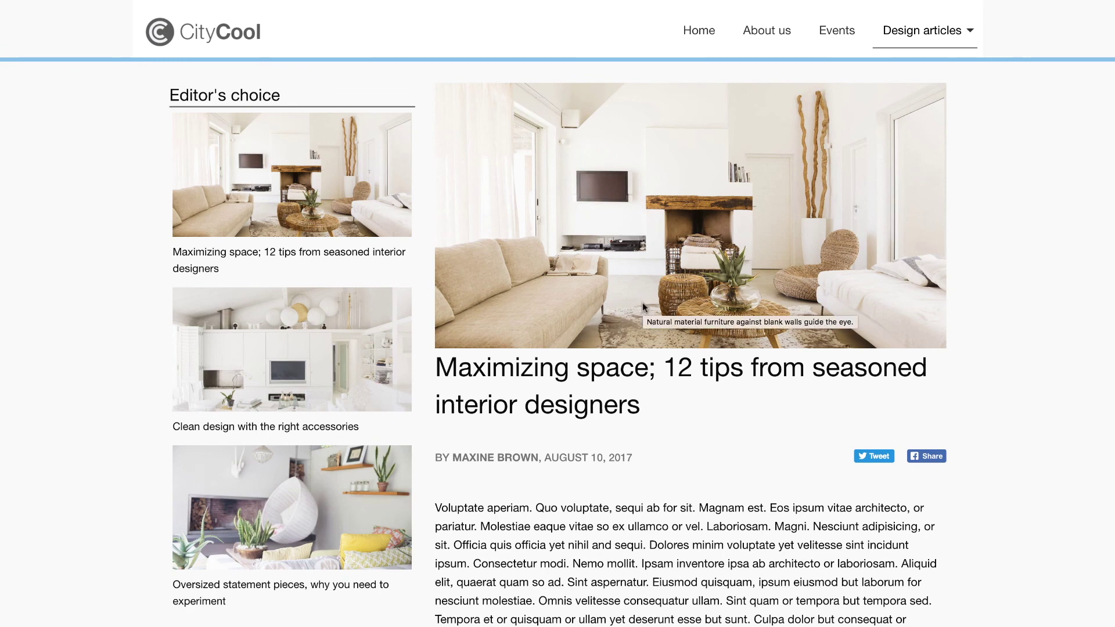